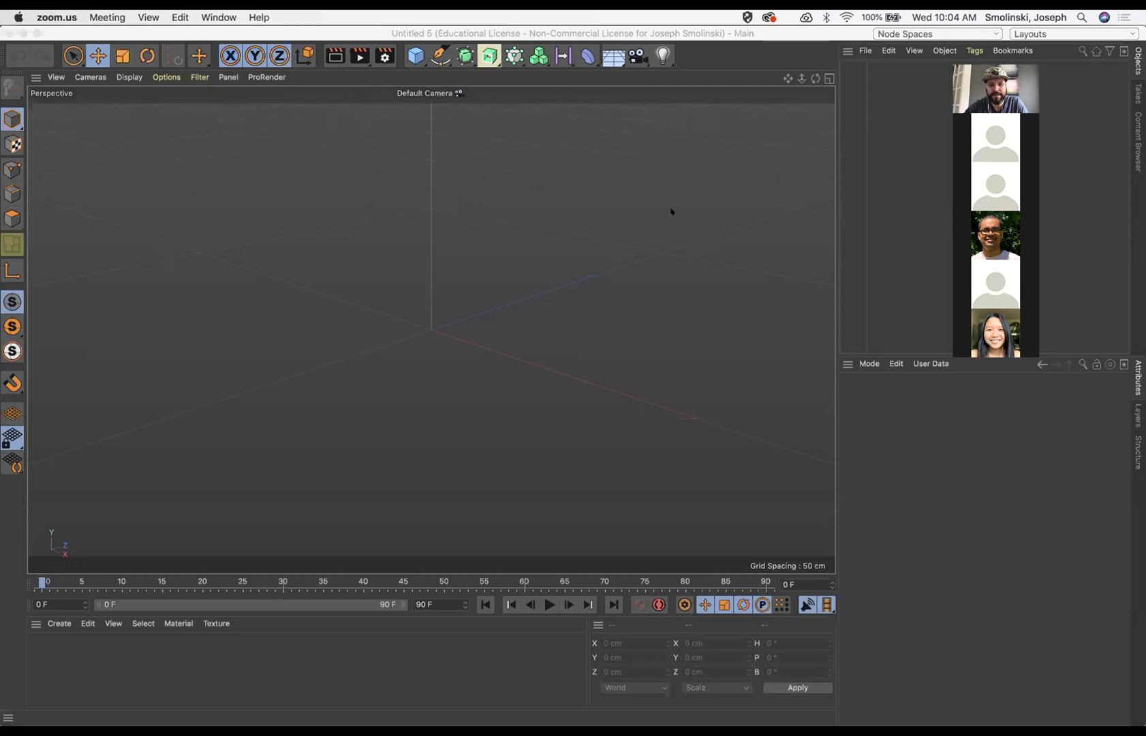
# Bring Cinema 4D forward and add a default 200 cm cube at the origin
pyautogui.click(319, 26)
pyautogui.click(416, 55)
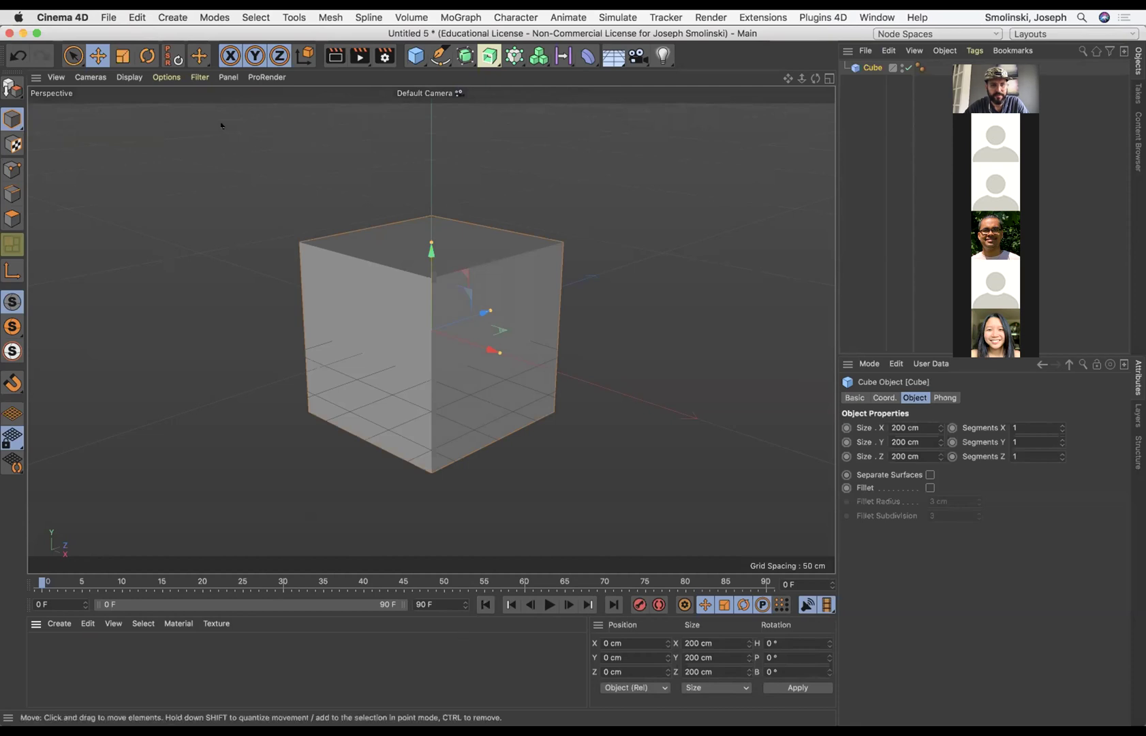
# With the Rotate tool at frame 90, set the cube's heading rotation to 359°
pyautogui.moveTo(13, 119); pyautogui.dragTo(59, 159)
pyautogui.click(148, 55)
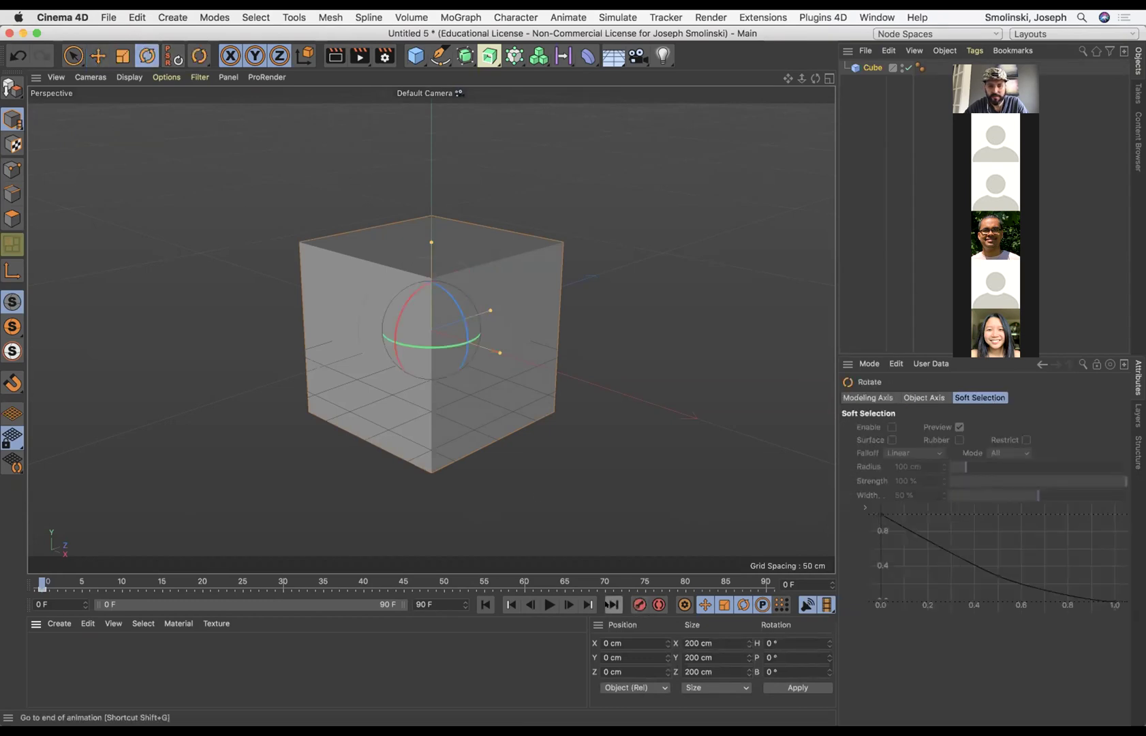
pyautogui.click(613, 605)
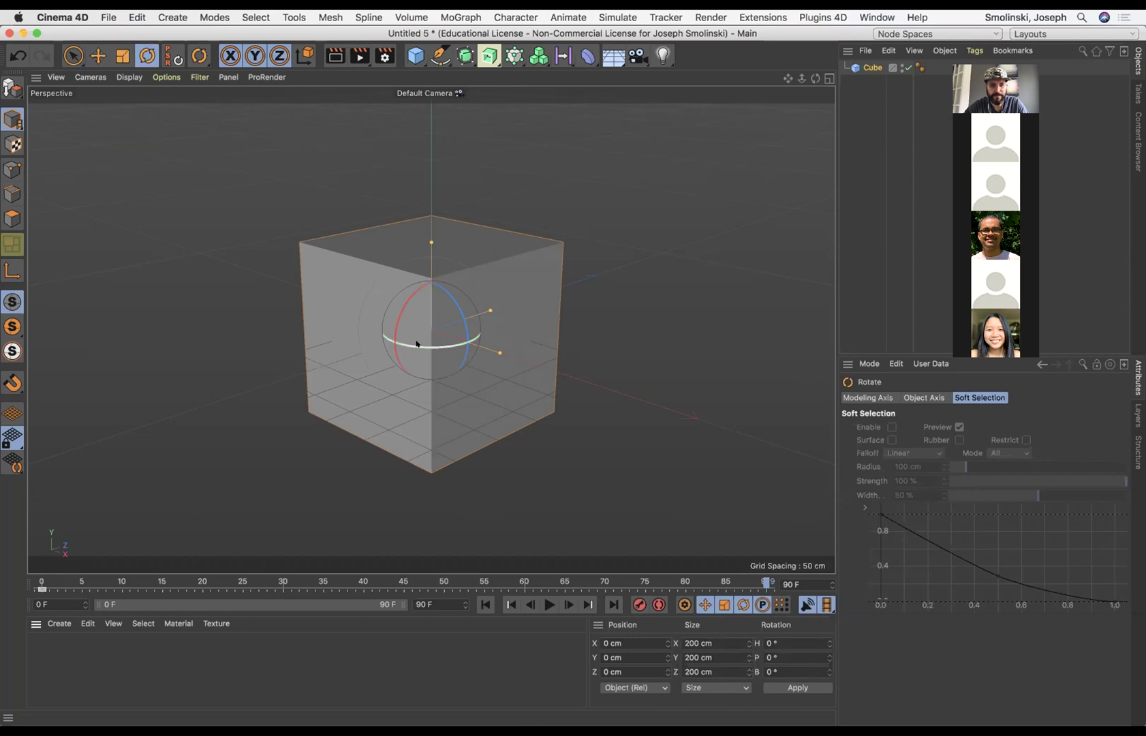
pyautogui.moveTo(419, 344); pyautogui.dragTo(580, 253)
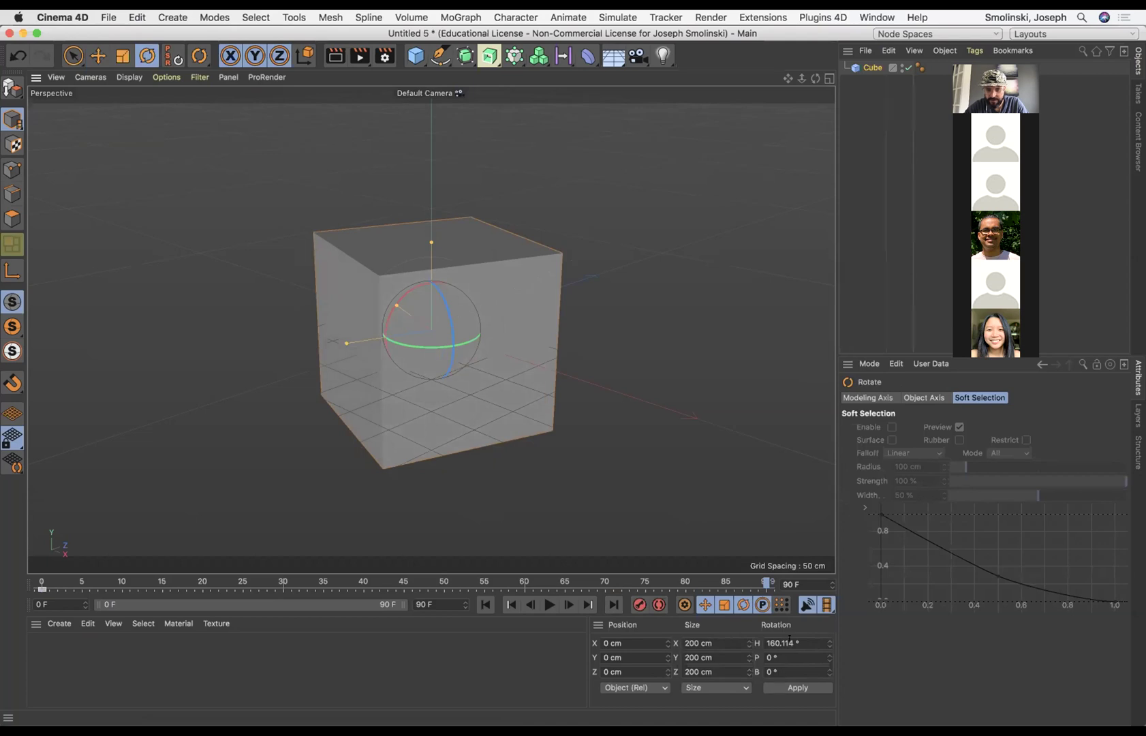
pyautogui.doubleClick(790, 642)
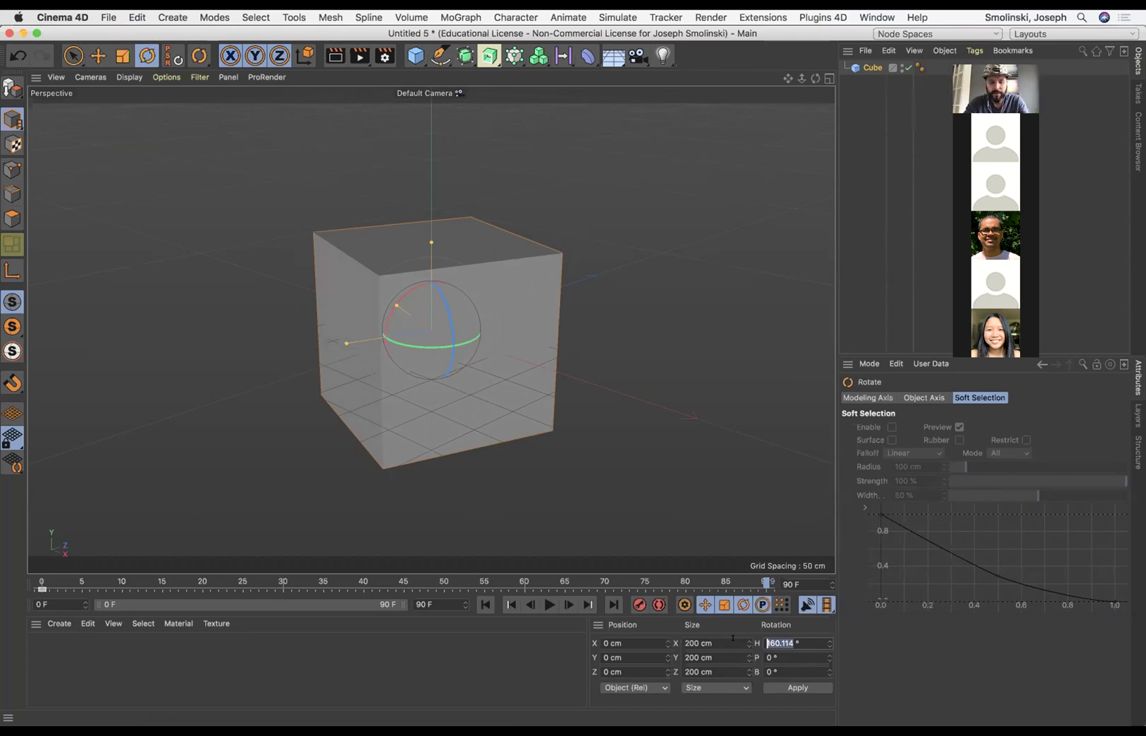
pyautogui.write('359')
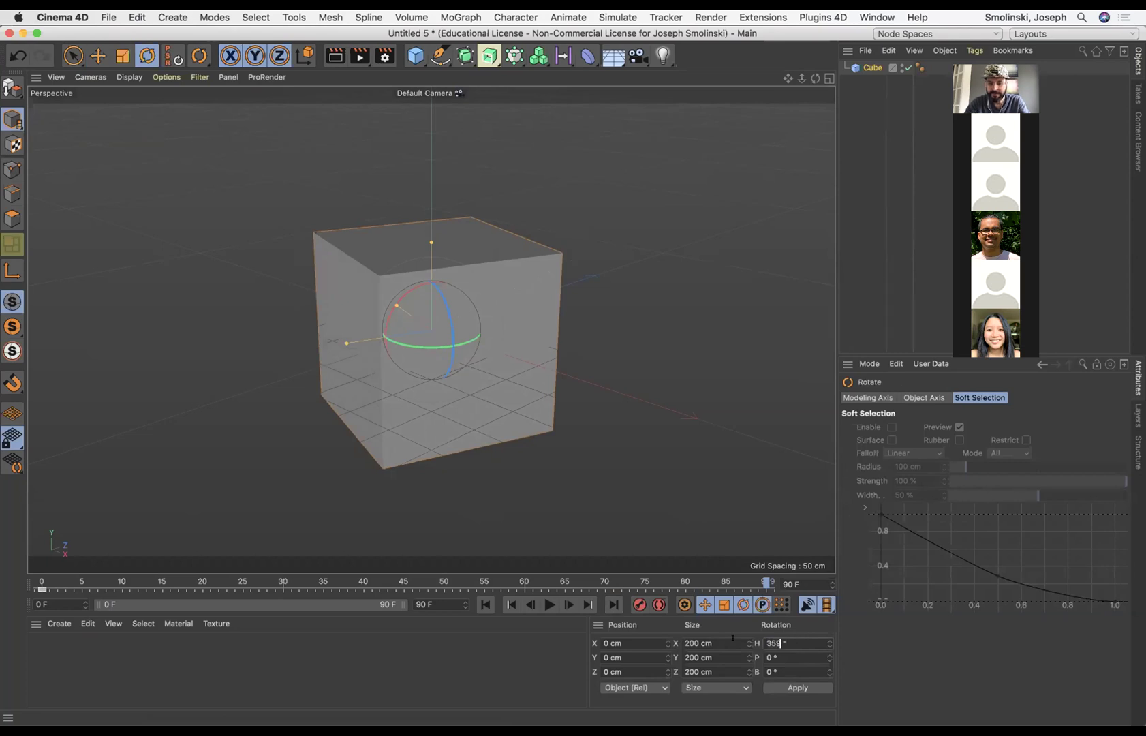
pyautogui.press('Return')
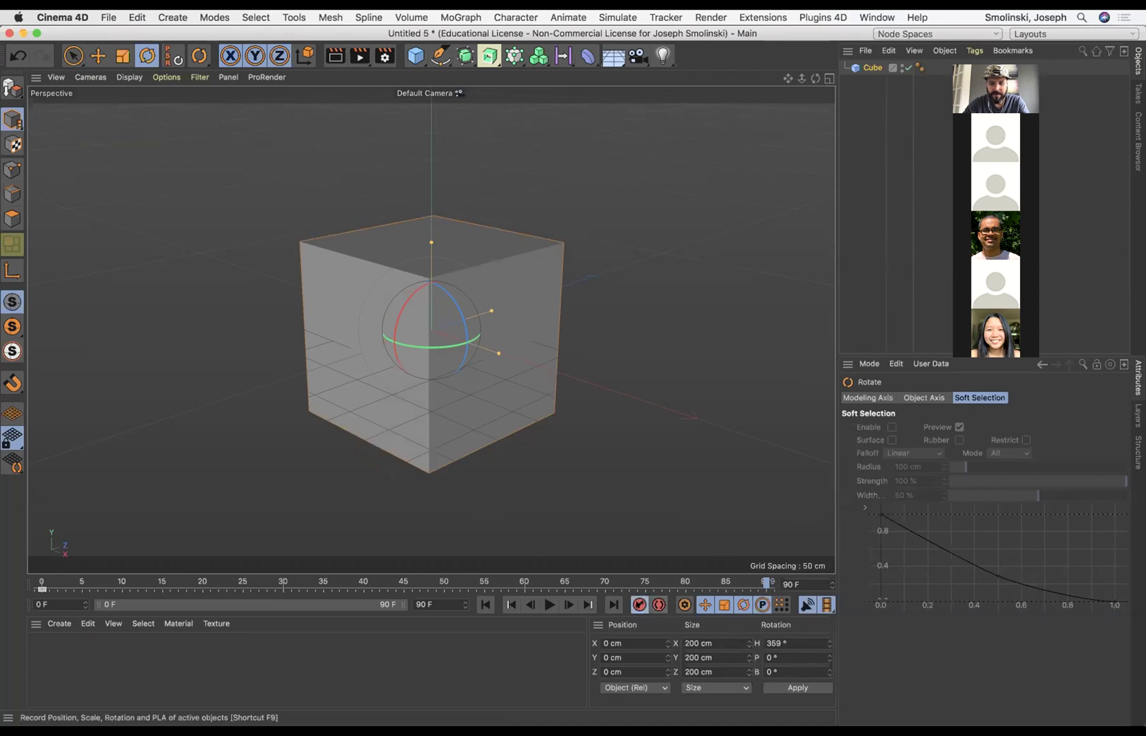
# Play the spin and pause at frame 54, where heading reads 232.632°
pyautogui.click(545, 605)
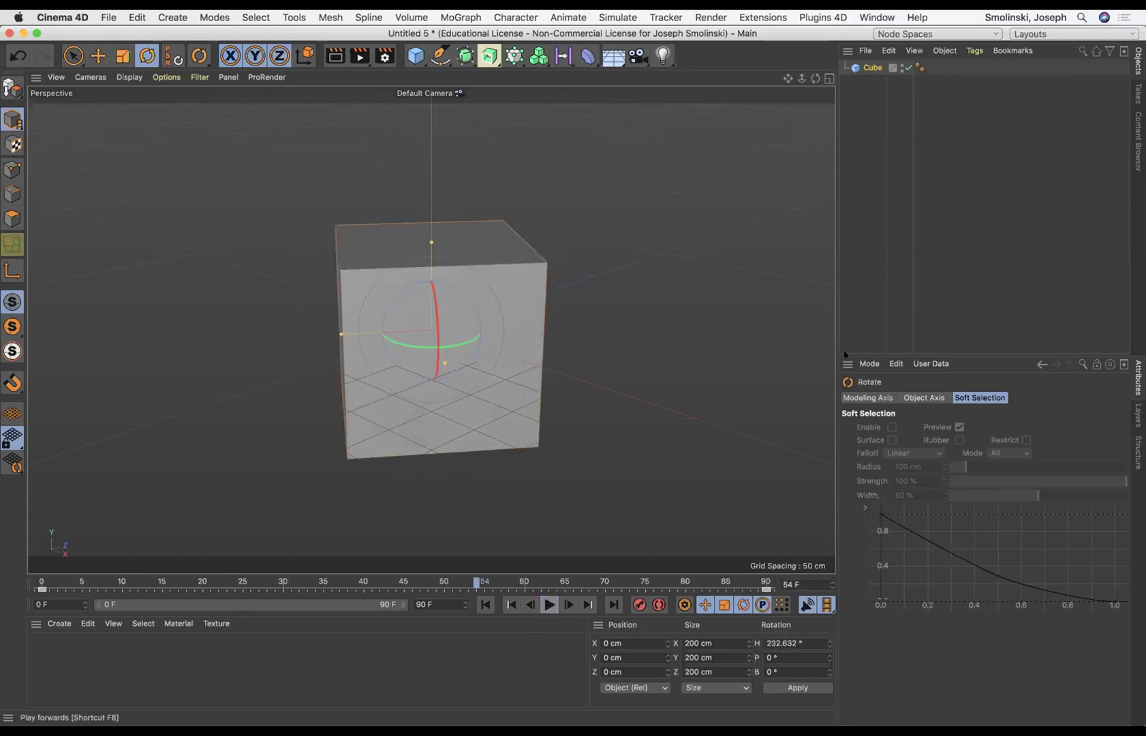
pyautogui.click(549, 604)
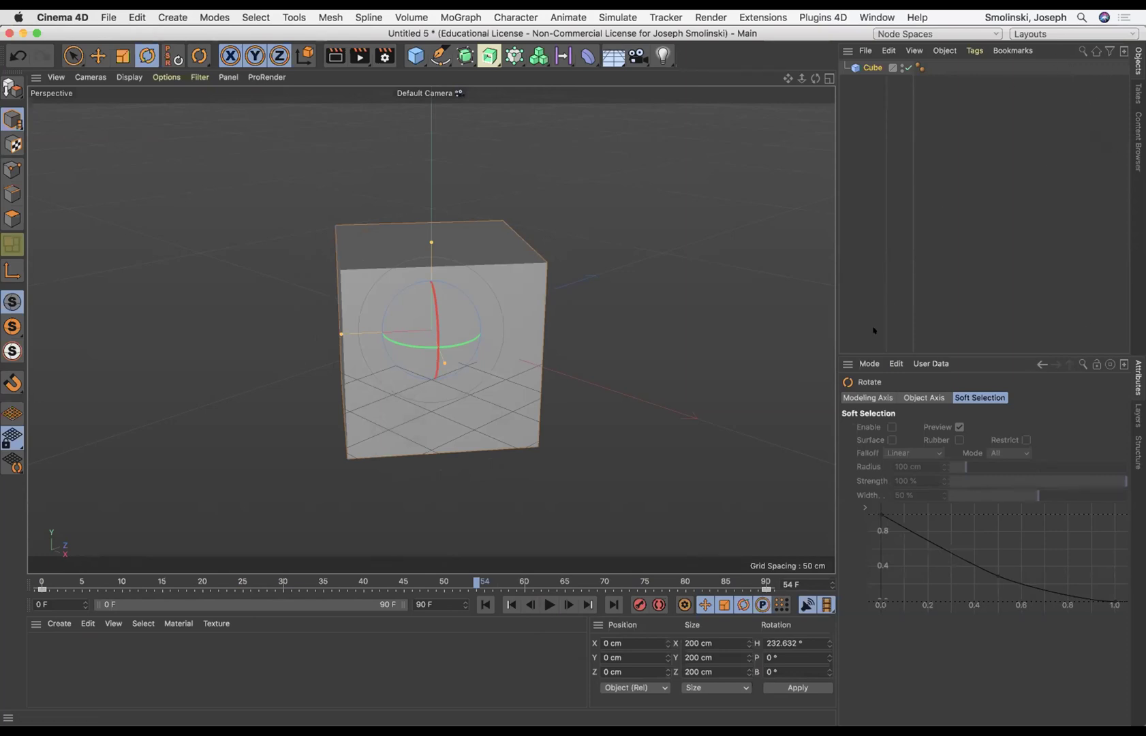
# Switch to the Animate layout and show the cube's heading curve in F-Curve Mode
pyautogui.click(1063, 34)
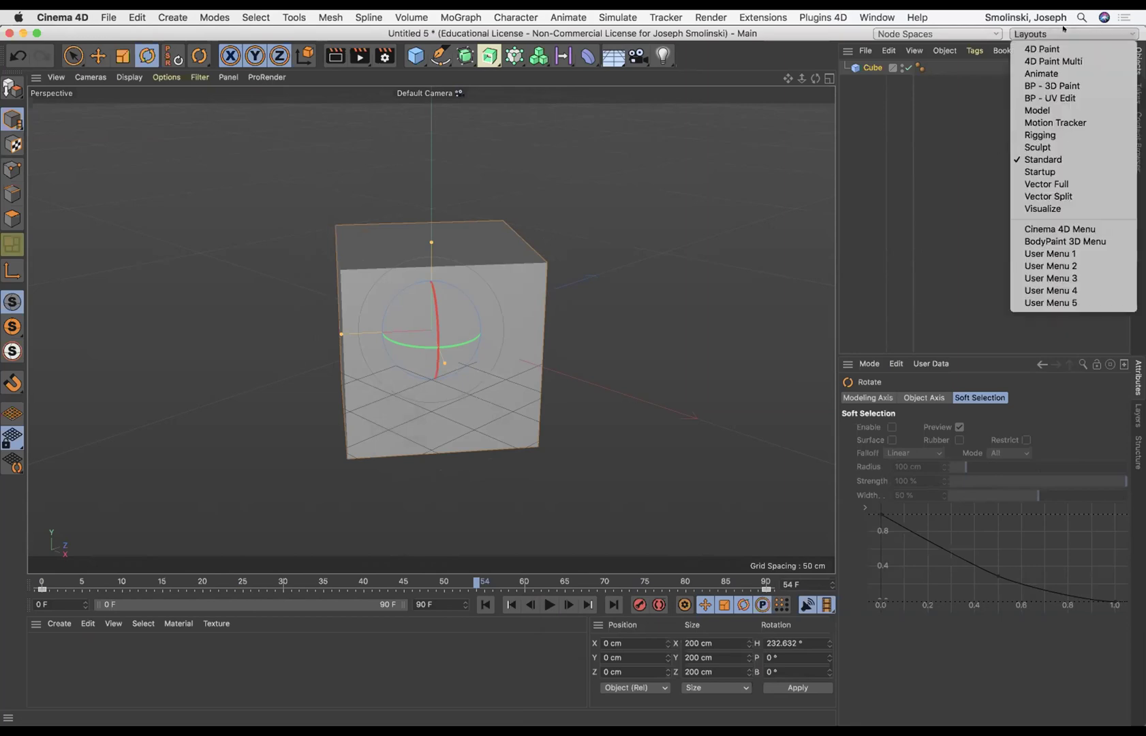
pyautogui.click(1050, 71)
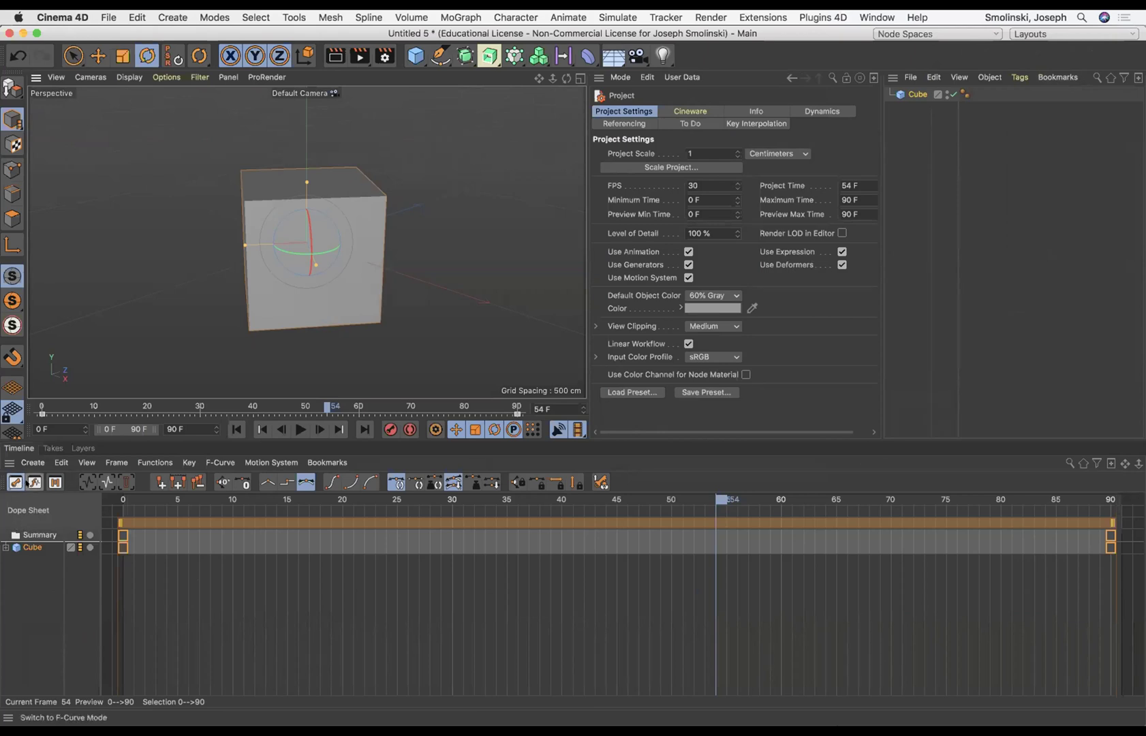
pyautogui.click(29, 482)
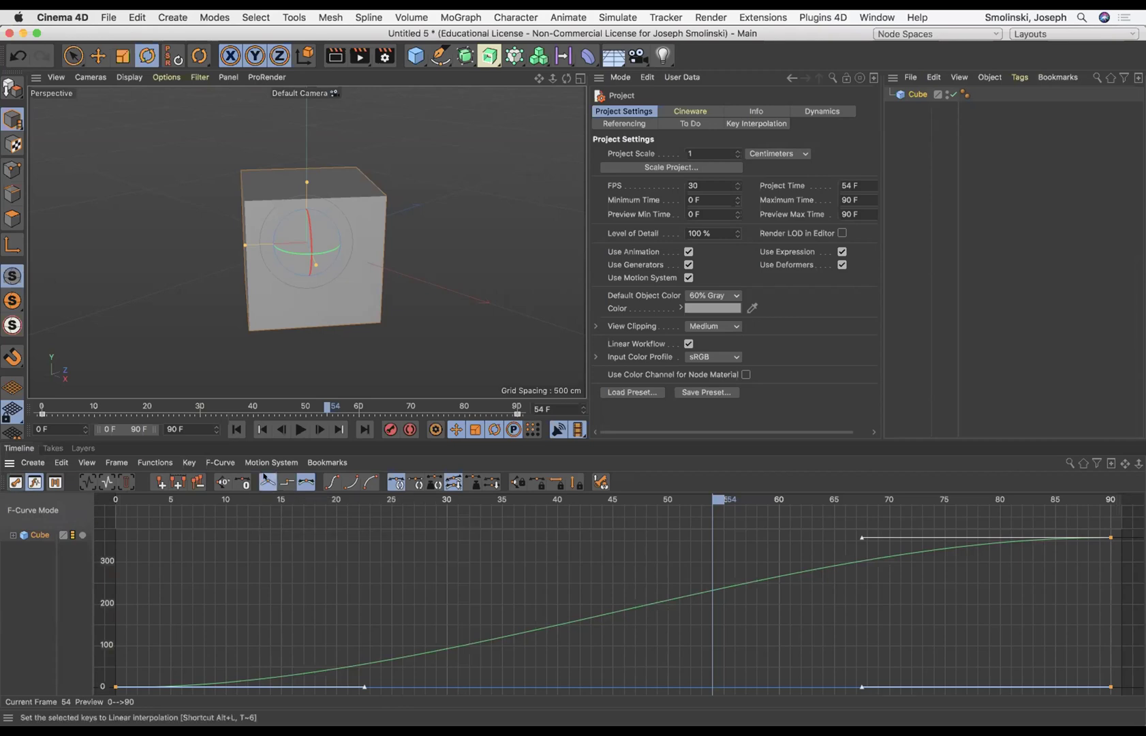
# Make the heading keys linear and replay the constant spin from frame 0
pyautogui.click(267, 480)
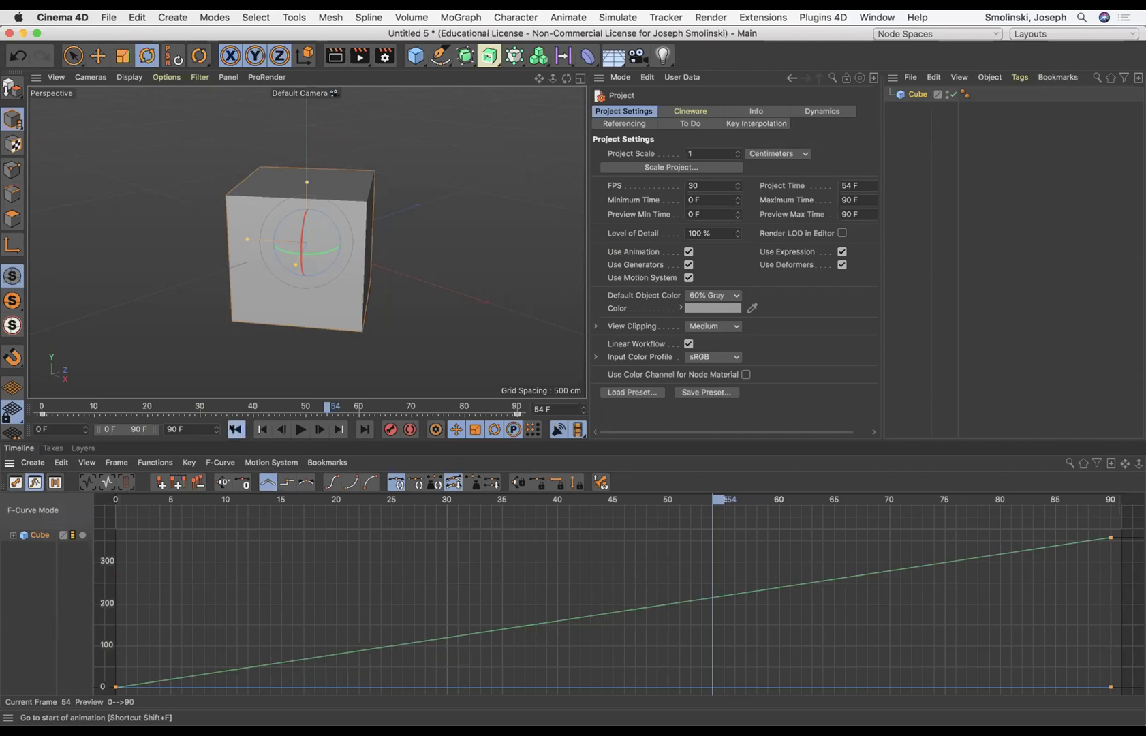
pyautogui.click(236, 429)
pyautogui.click(297, 429)
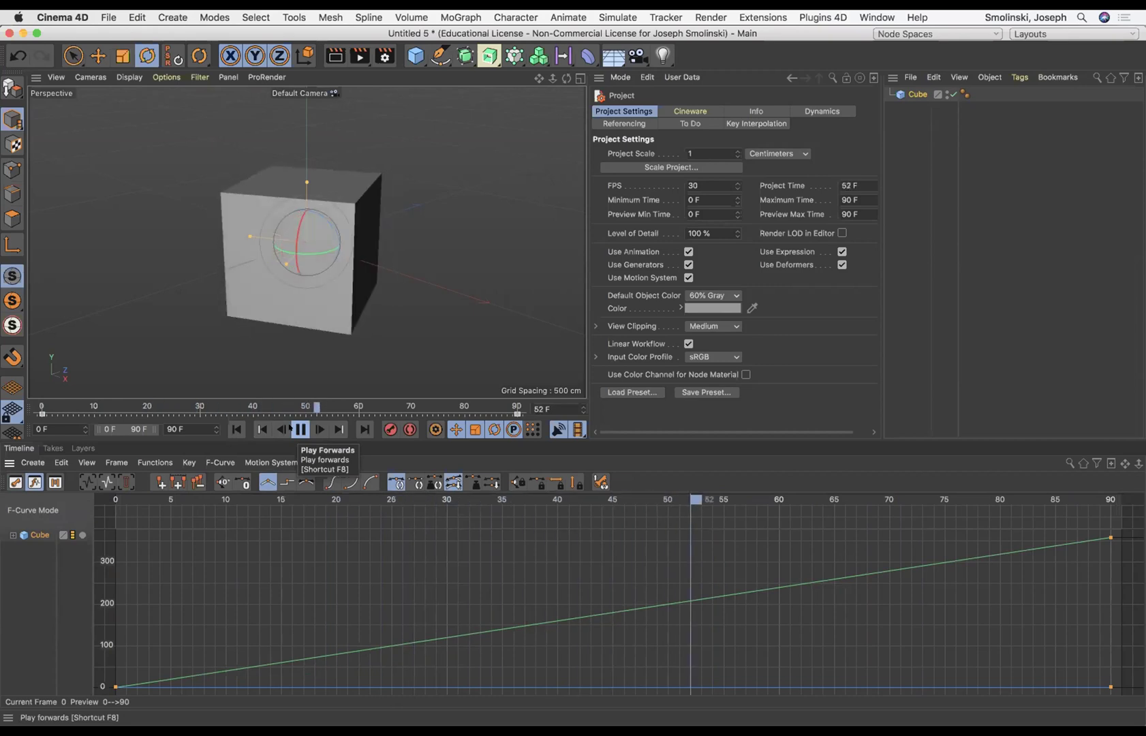
pyautogui.click(301, 429)
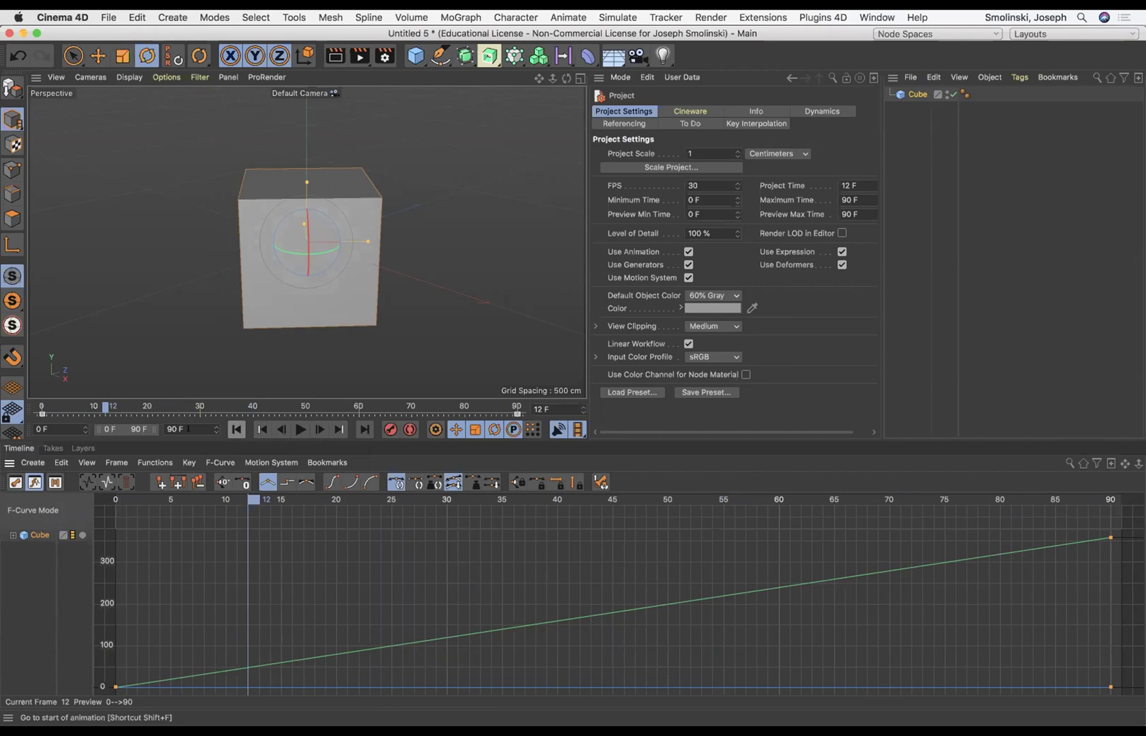
# Set the animation end and preview range to frame 270, then replay from the start
pyautogui.click(170, 428)
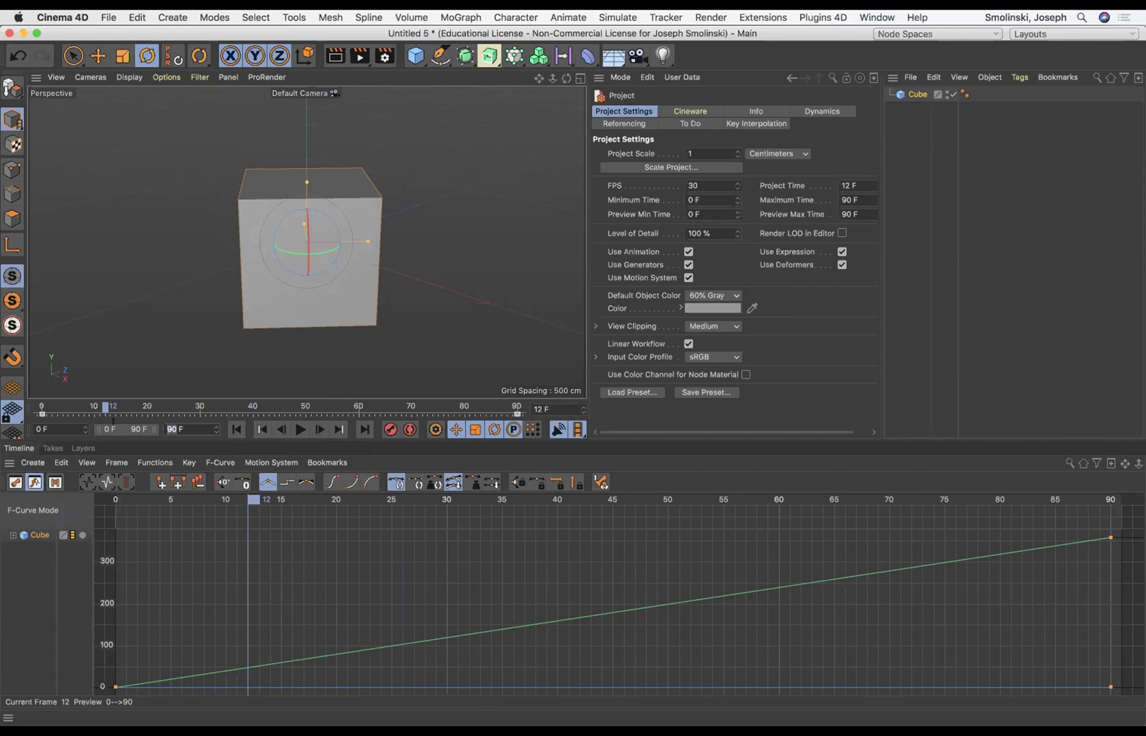
pyautogui.press('Delete')
pyautogui.press('Delete')
pyautogui.write('270')
pyautogui.press('Return')
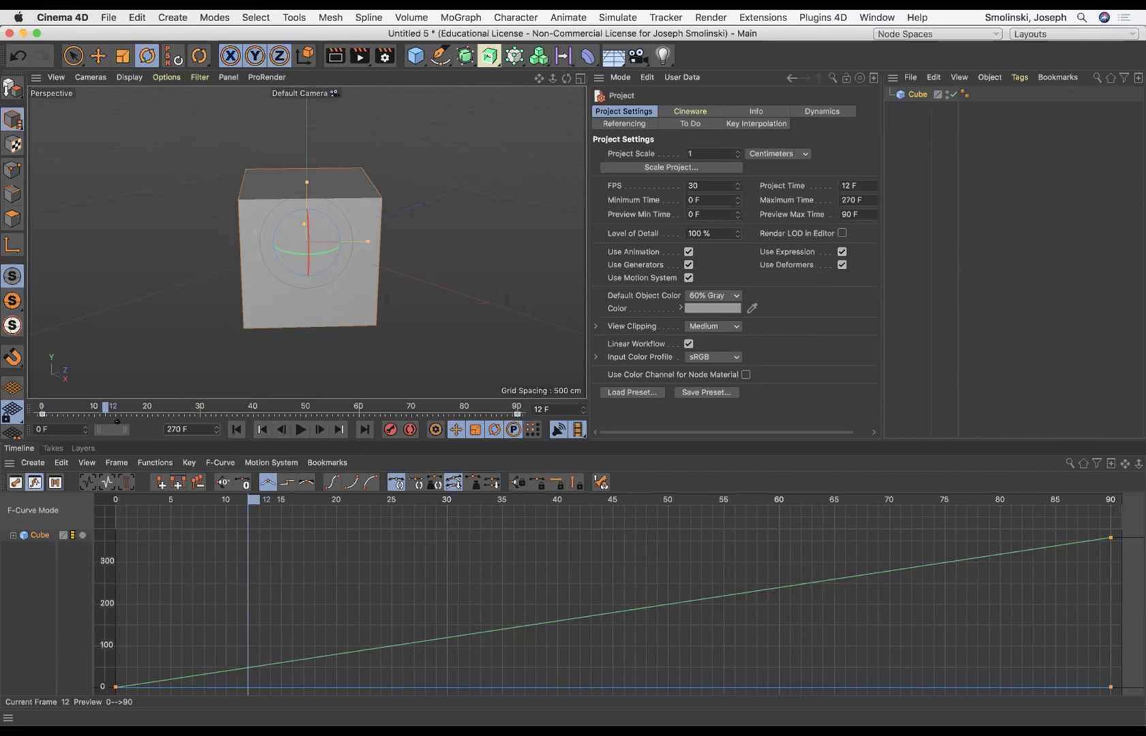
pyautogui.moveTo(117, 421); pyautogui.dragTo(157, 421)
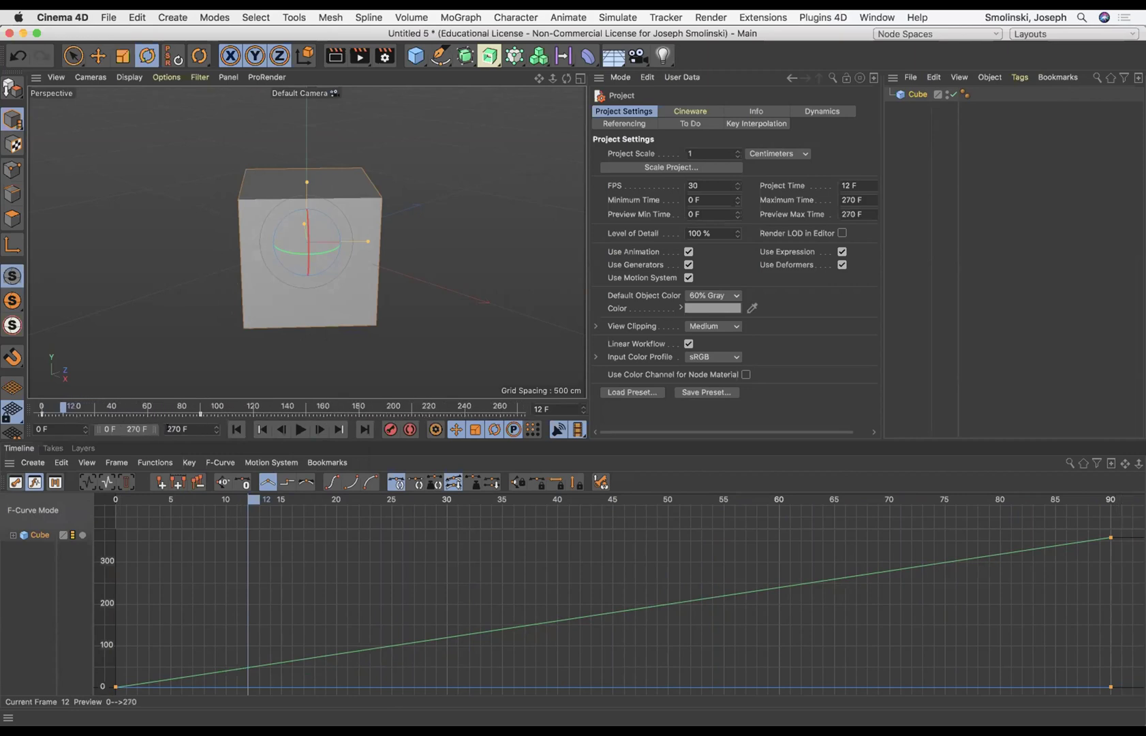
pyautogui.click(237, 429)
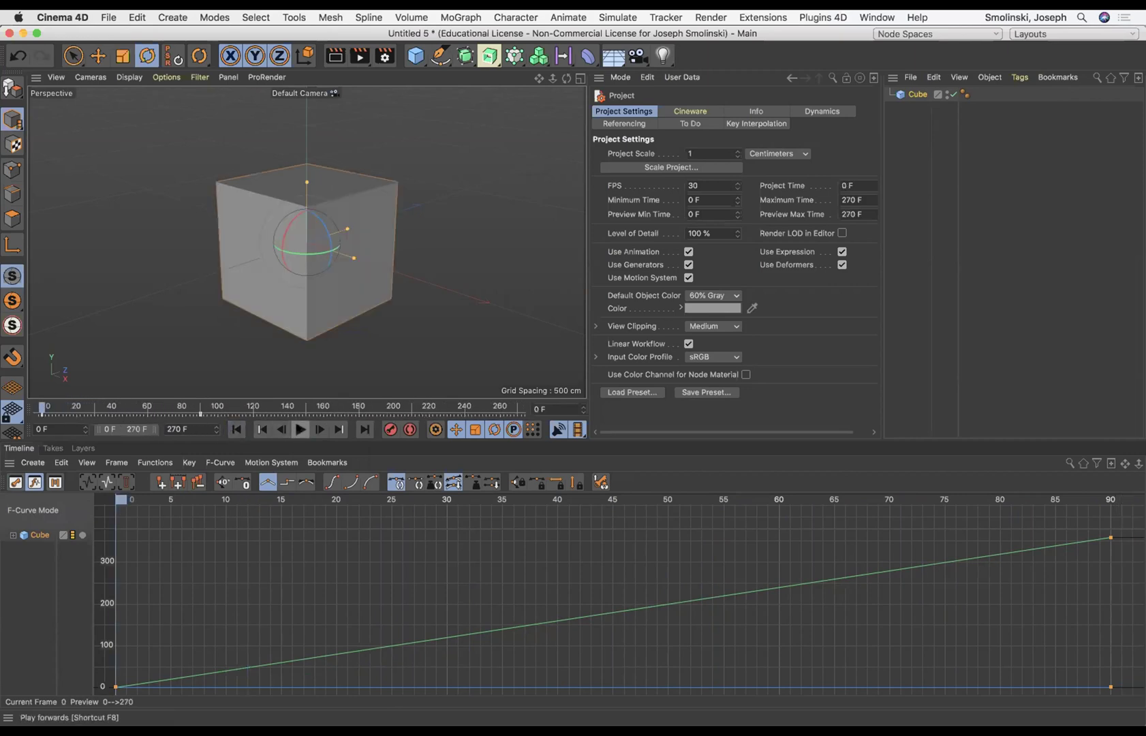
pyautogui.click(300, 429)
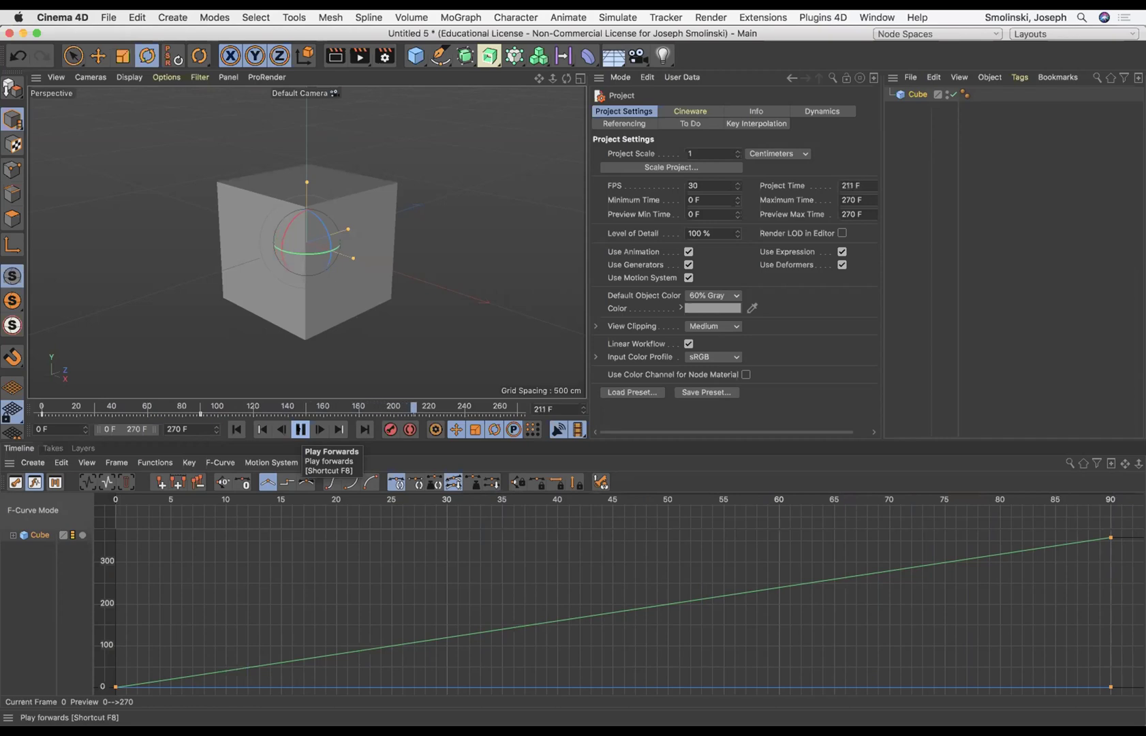
pyautogui.click(300, 430)
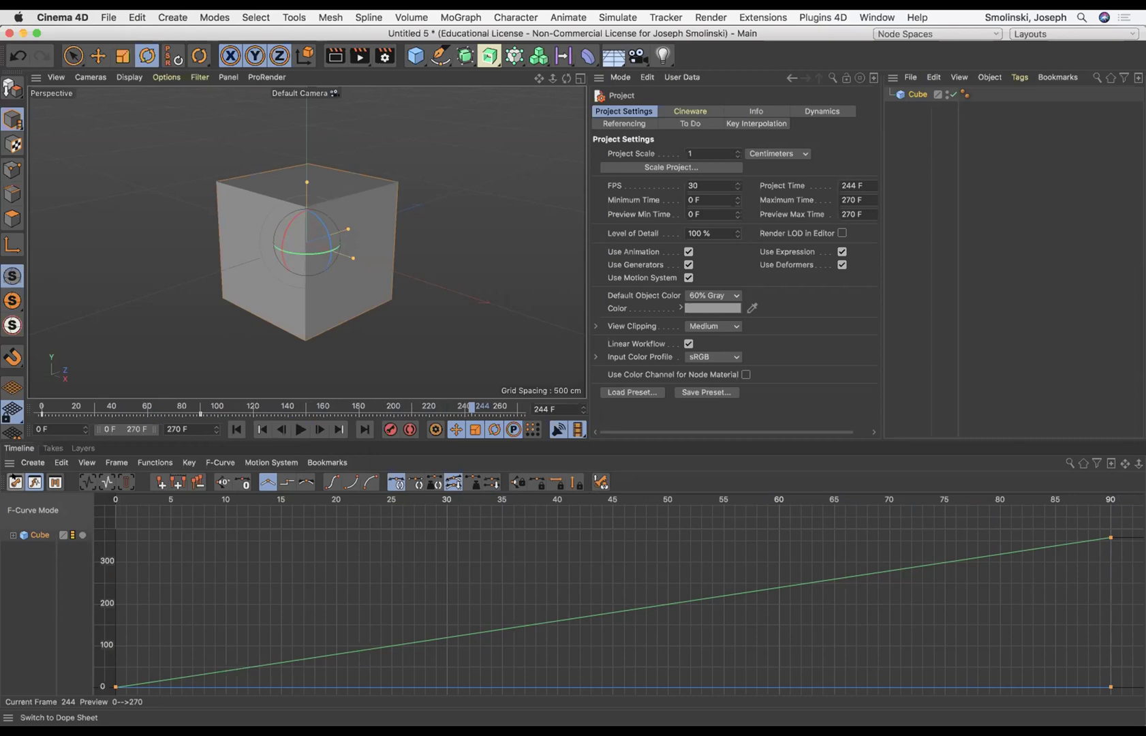
# Show the cube track's properties and view its 0–90 keys zoomed out in Dope Sheet
pyautogui.click(34, 536)
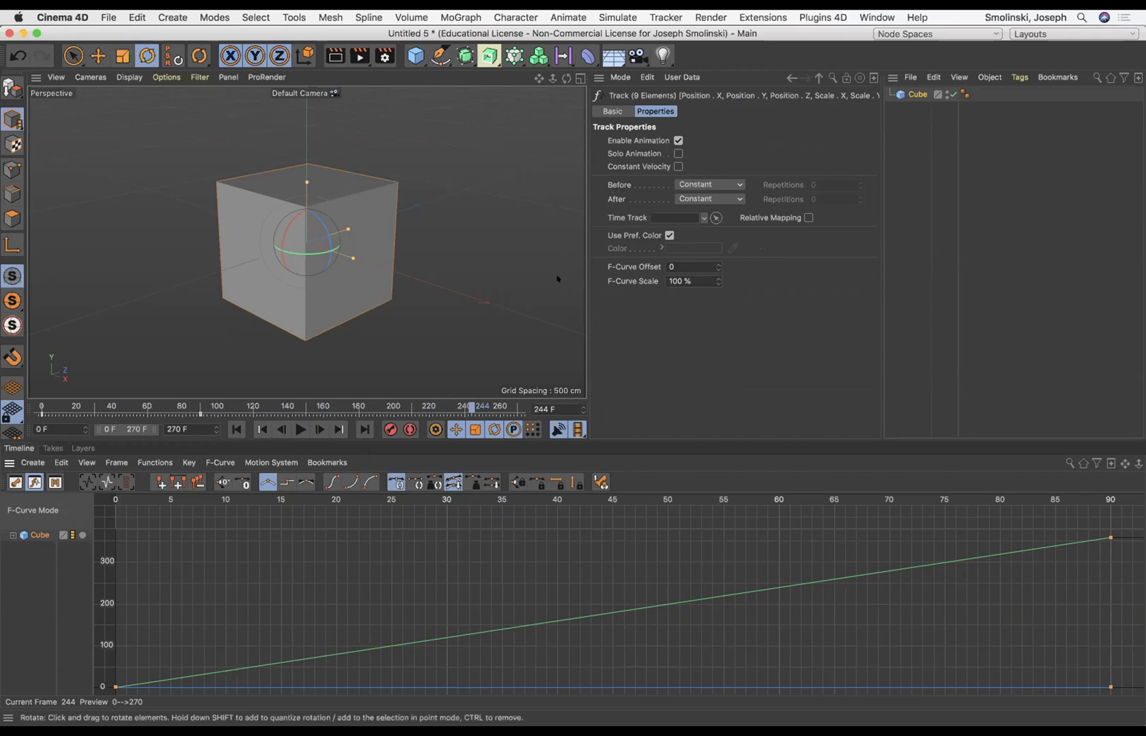
pyautogui.click(15, 482)
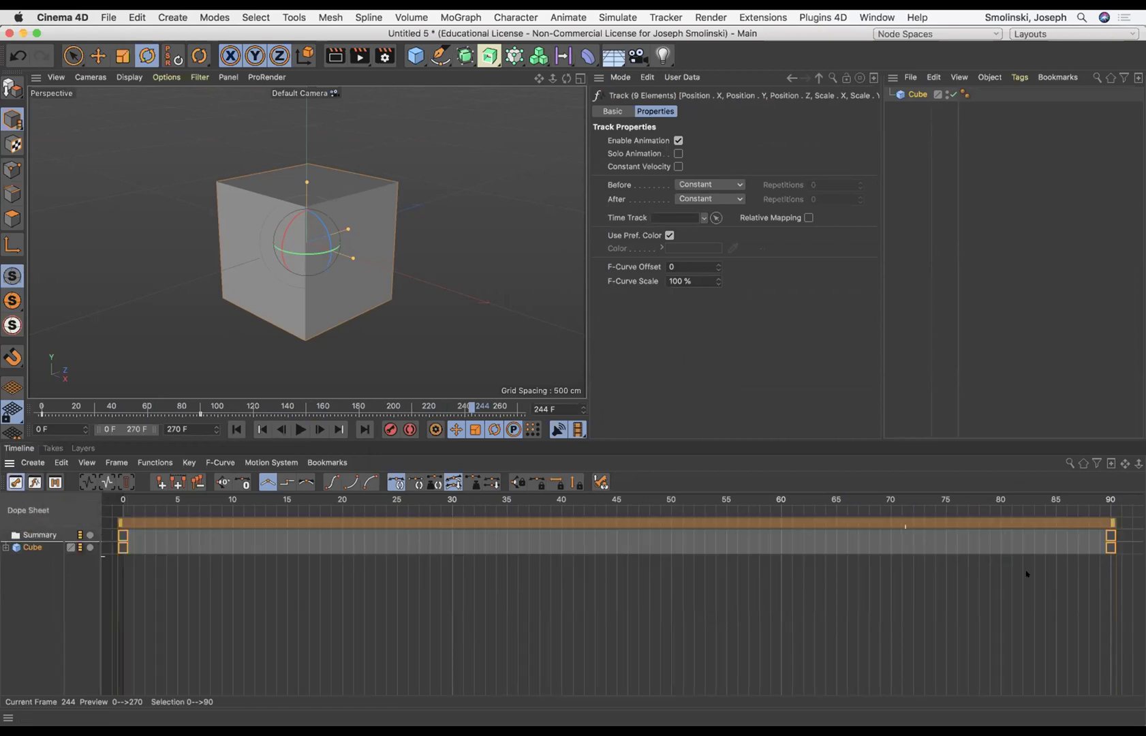
pyautogui.moveTo(1137, 464); pyautogui.dragTo(1125, 463)
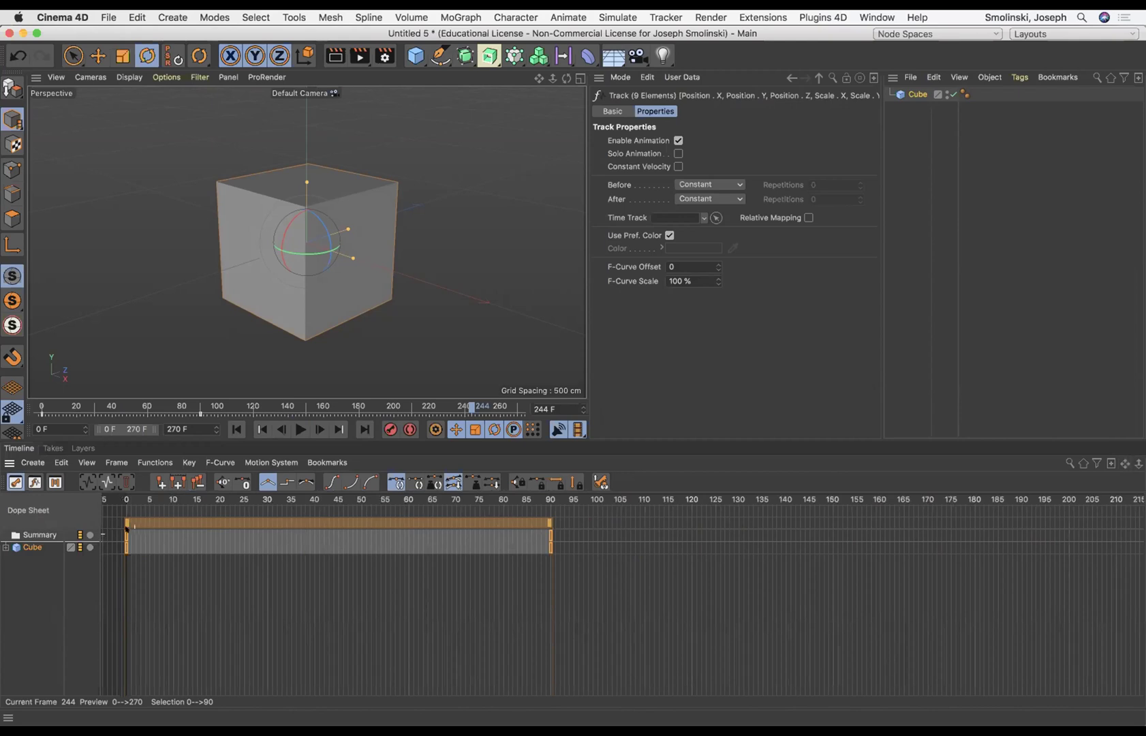
# Select the frame-90 key, set the track's After mode to Repeat, and rewind to frame 0
pyautogui.click(548, 522)
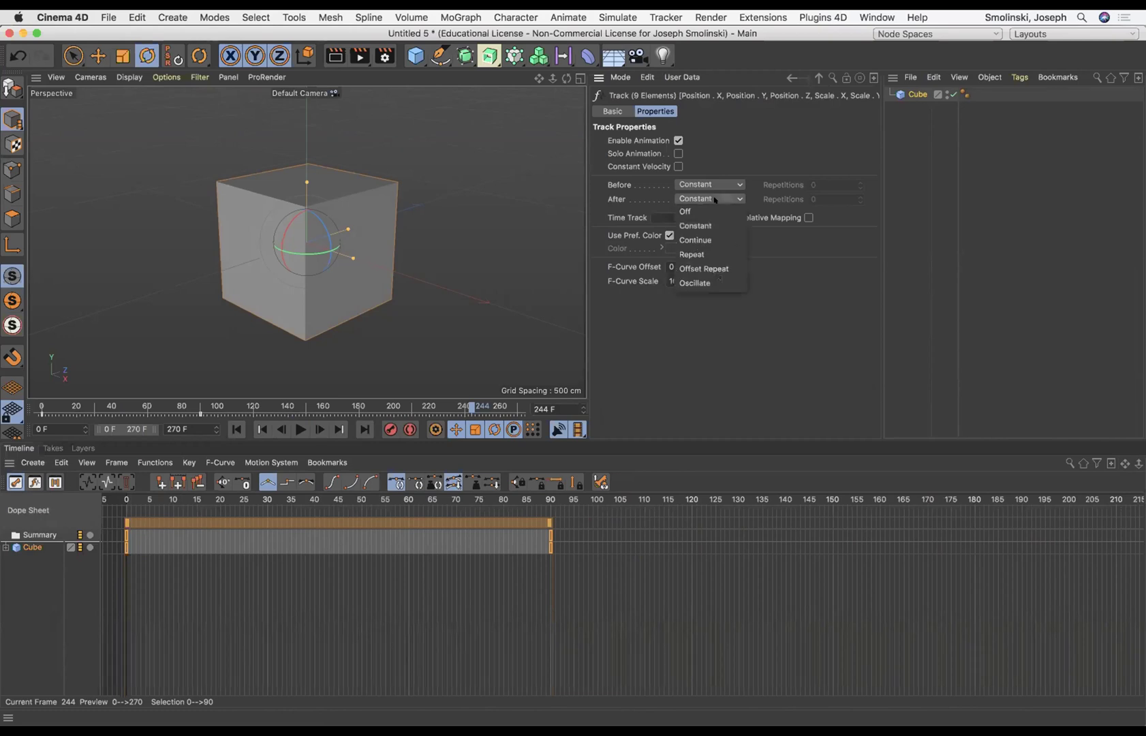
pyautogui.click(704, 254)
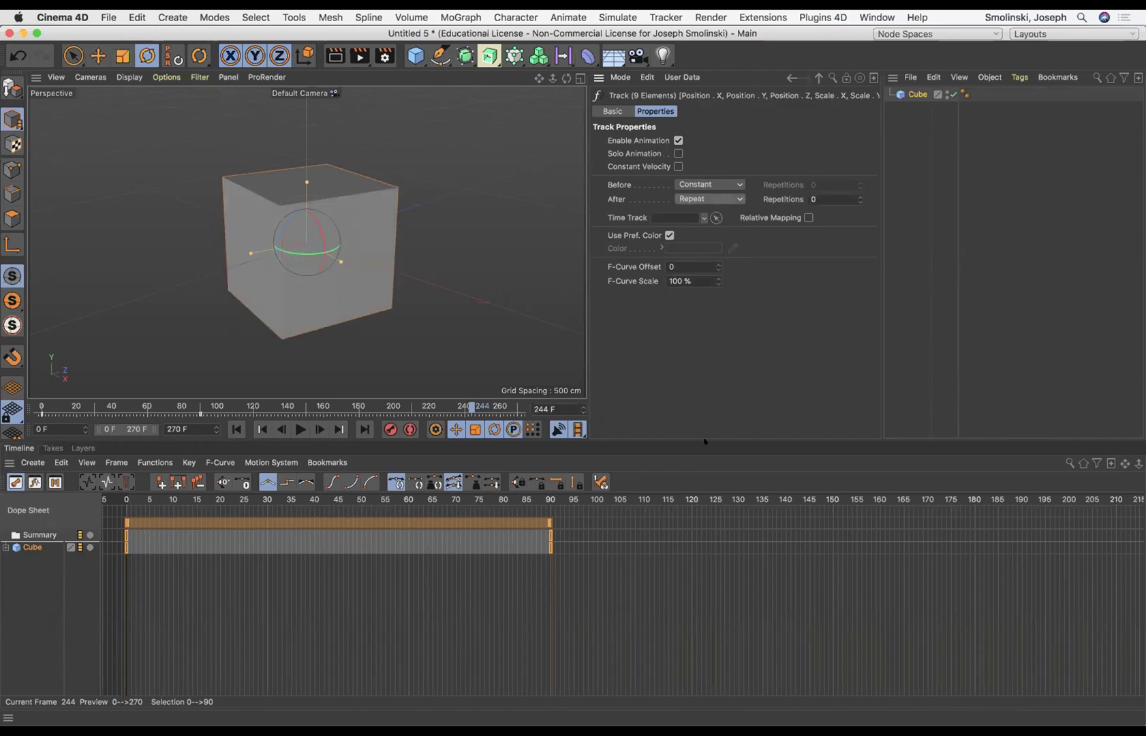
pyautogui.click(237, 429)
# Play back to confirm the spin loops past frame 90, then stop and rewind to frame 0
pyautogui.click(300, 429)
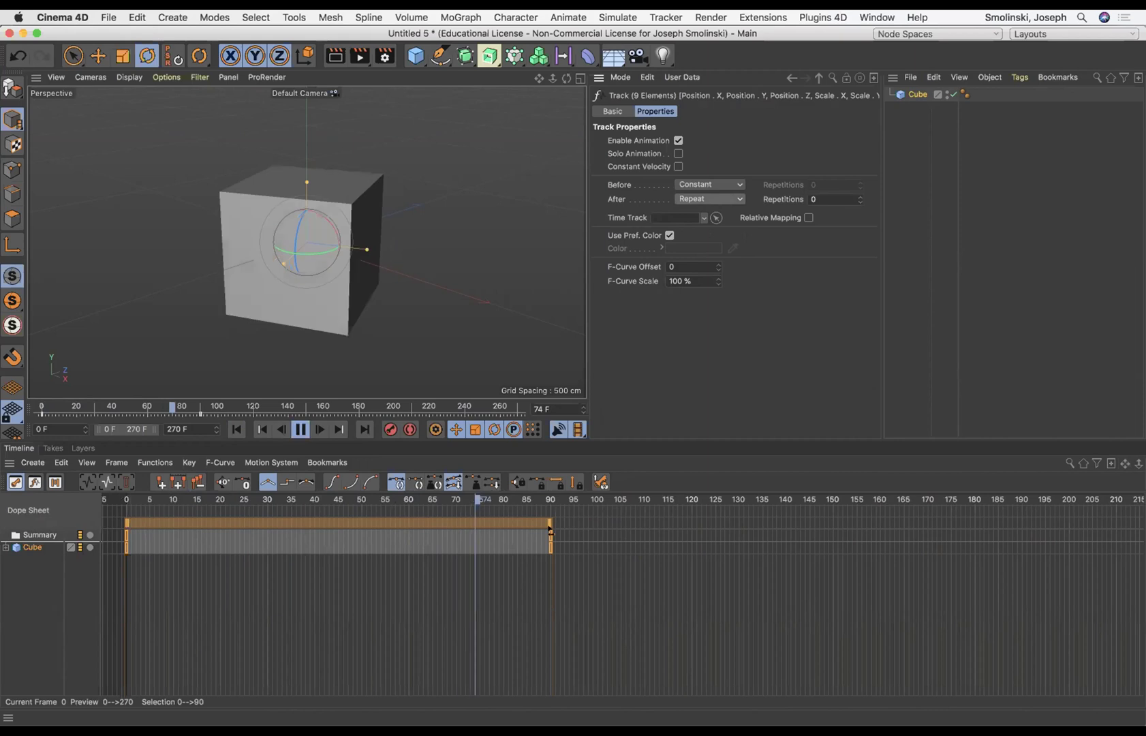
pyautogui.moveTo(550, 530)
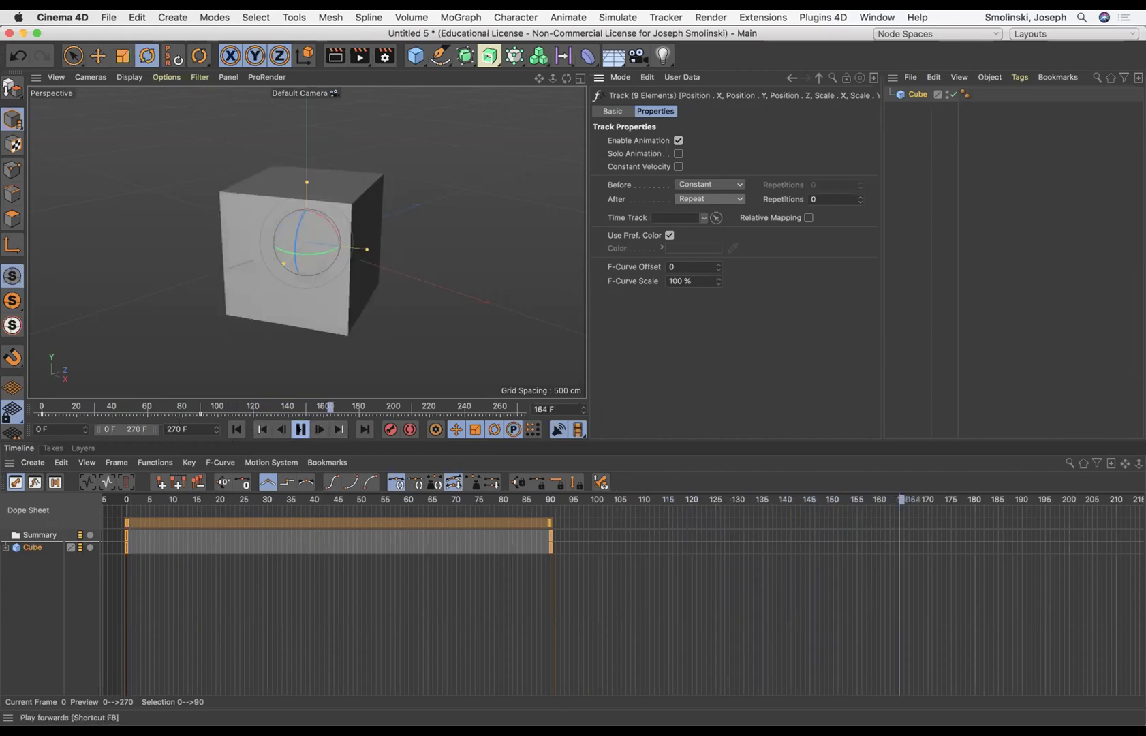
pyautogui.click(300, 430)
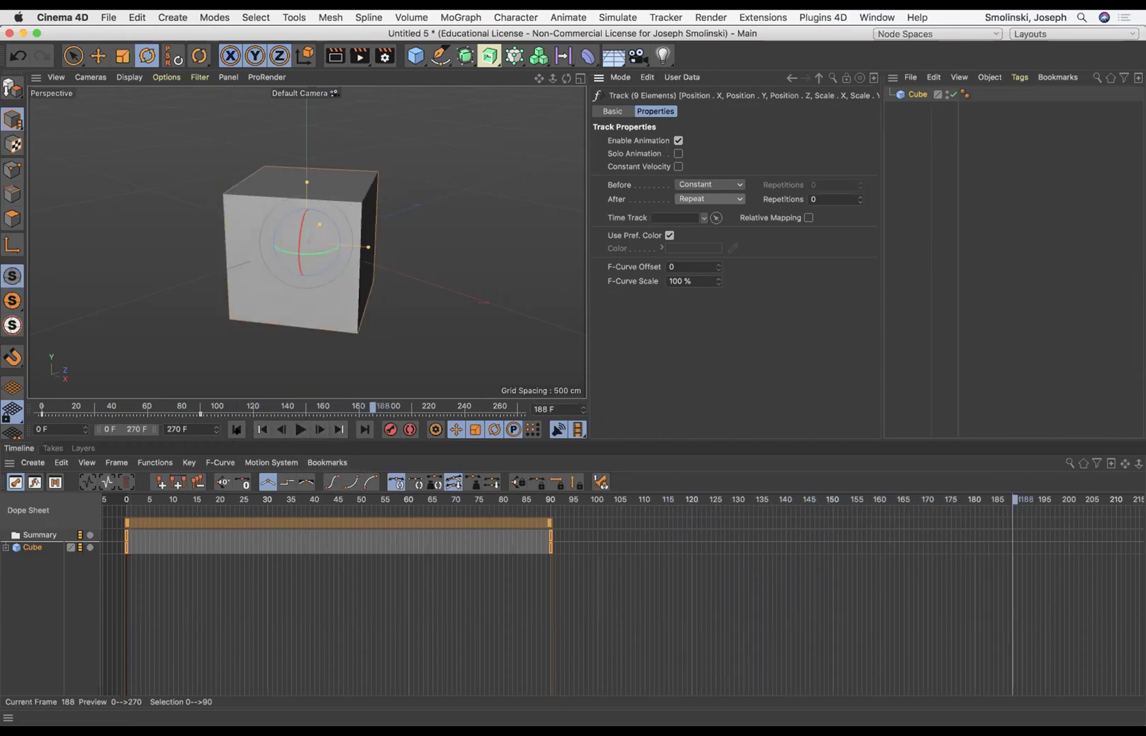
pyautogui.click(237, 429)
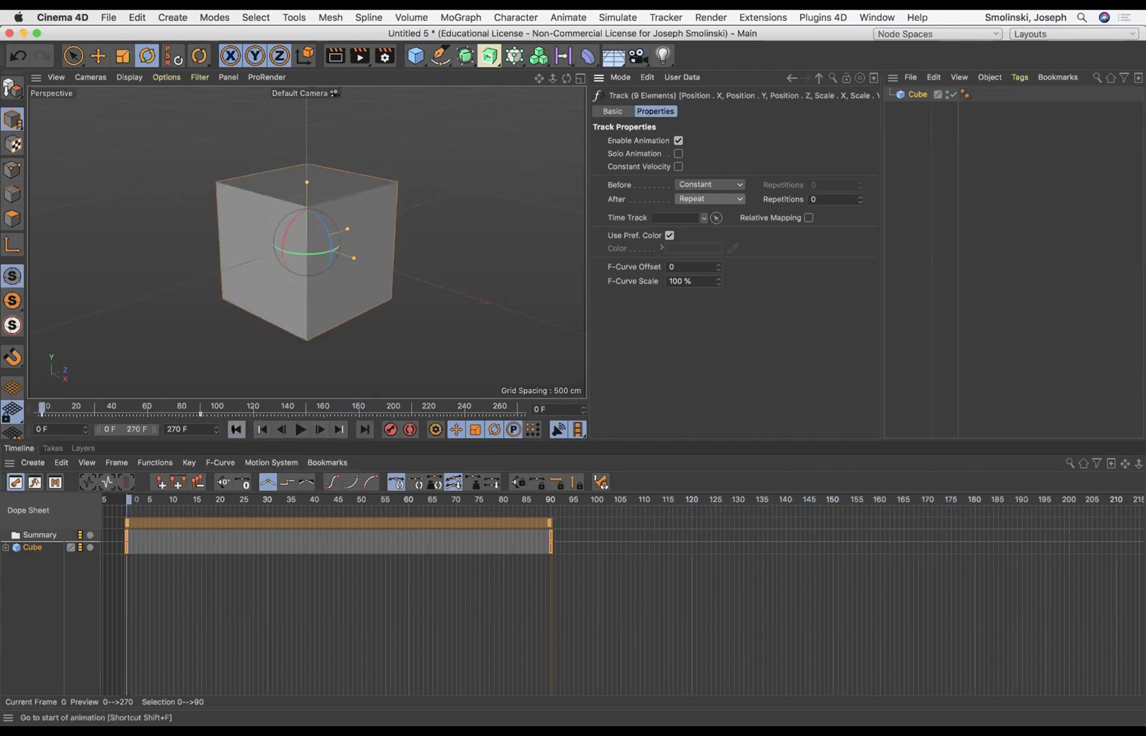
pyautogui.click(822, 192)
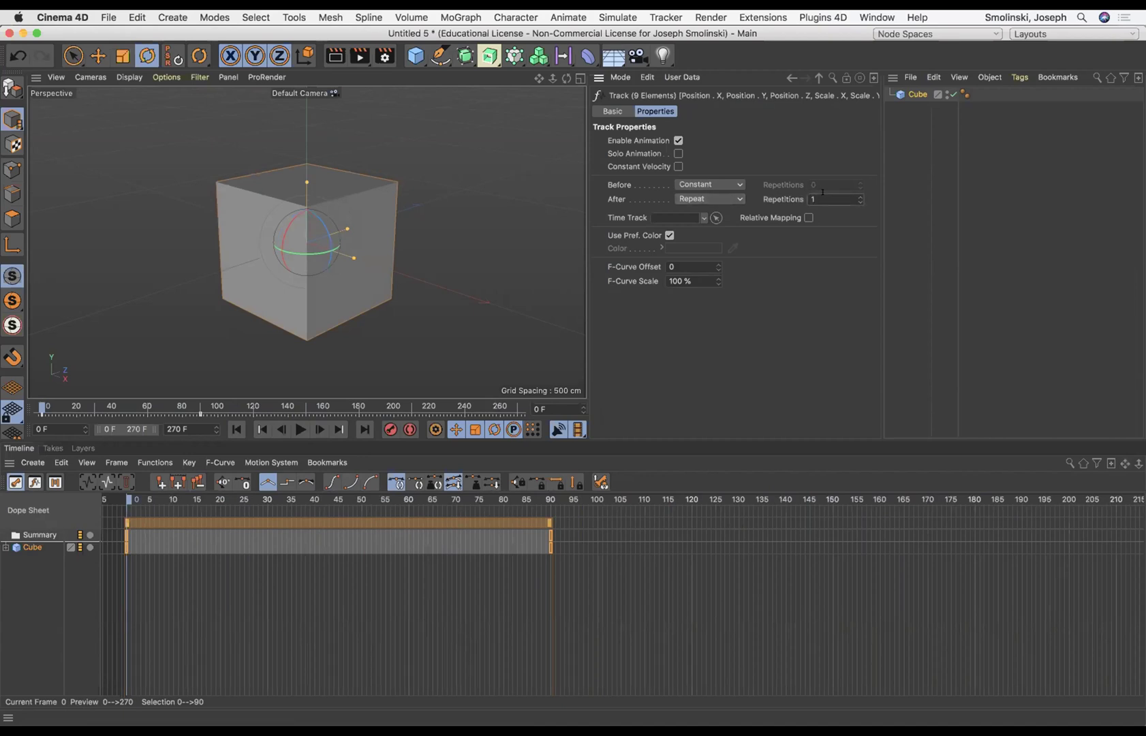
pyautogui.write('1')
pyautogui.click(301, 429)
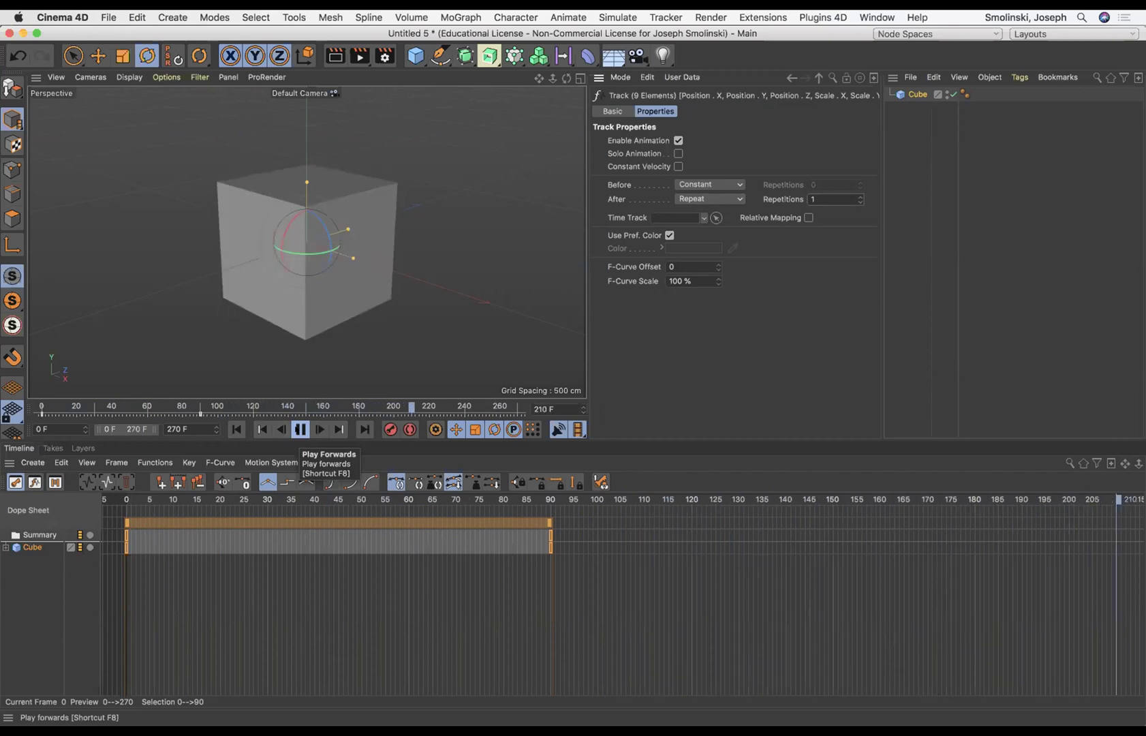
pyautogui.click(300, 429)
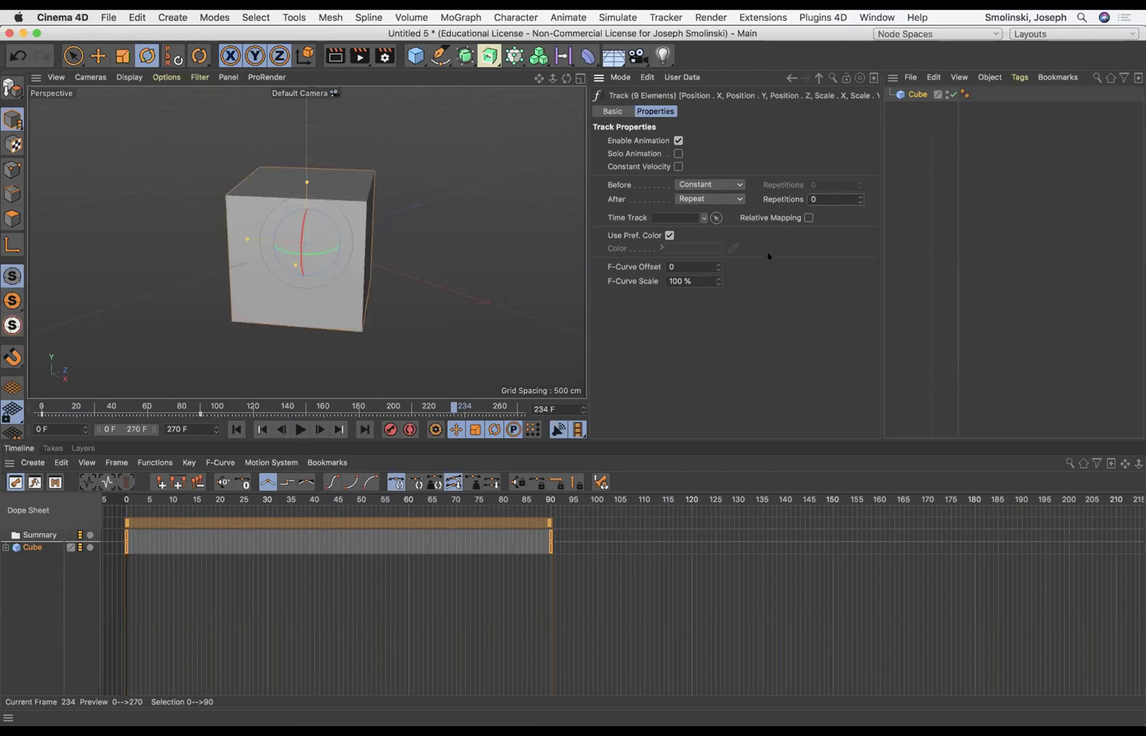
pyautogui.click(236, 429)
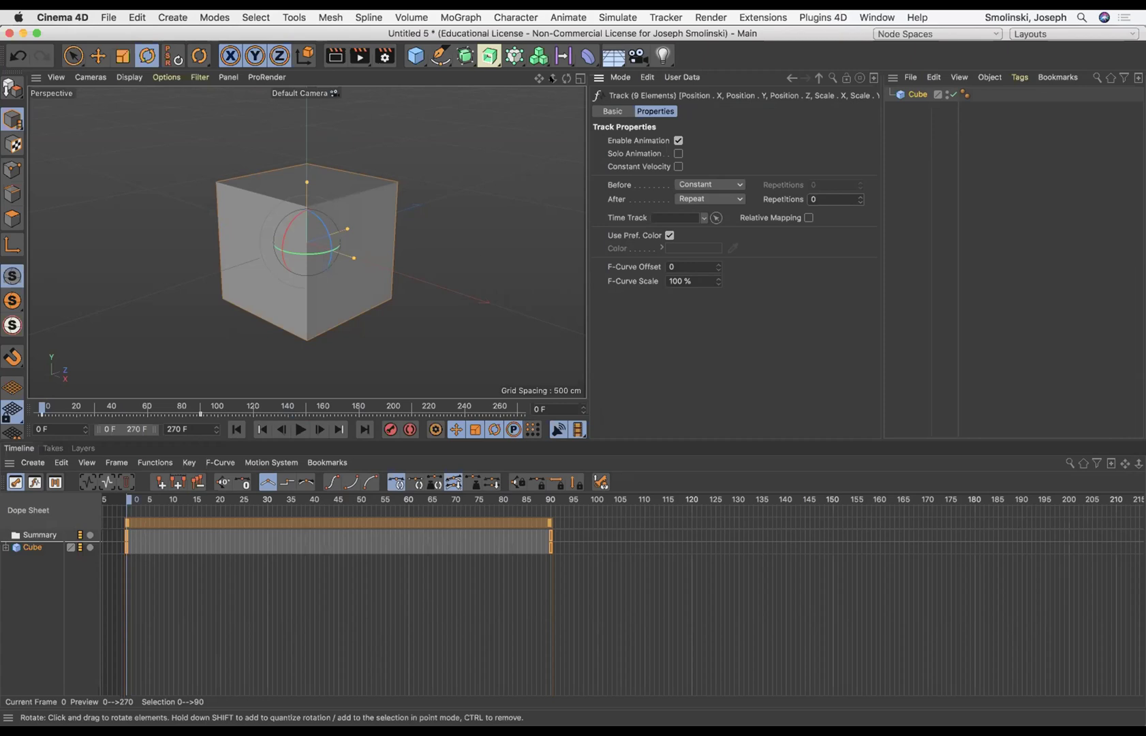
# Zoom the viewport out, set the current frame to 3, and activate the Move tool
pyautogui.moveTo(552, 79)
pyautogui.mouseDown()
pyautogui.moveTo(518, 83)
pyautogui.moveTo(567, 79)
pyautogui.moveTo(566, 112)
pyautogui.moveTo(561, 80)
pyautogui.mouseUp()
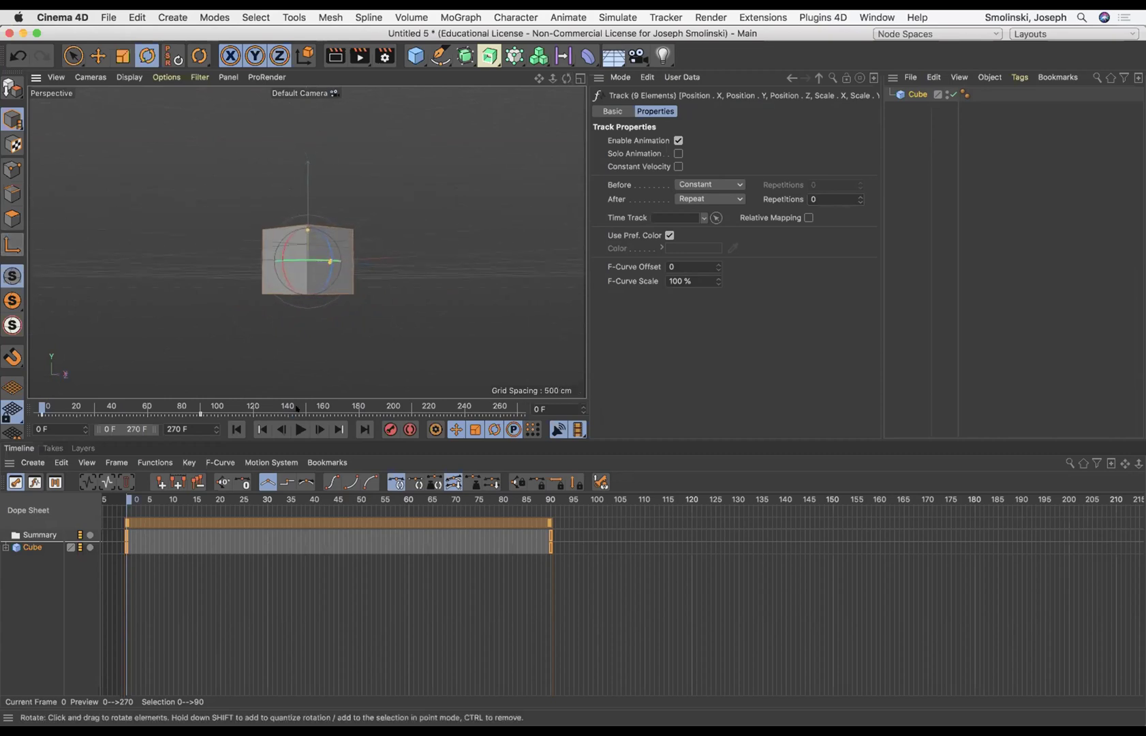
pyautogui.click(139, 499)
pyautogui.press('e')
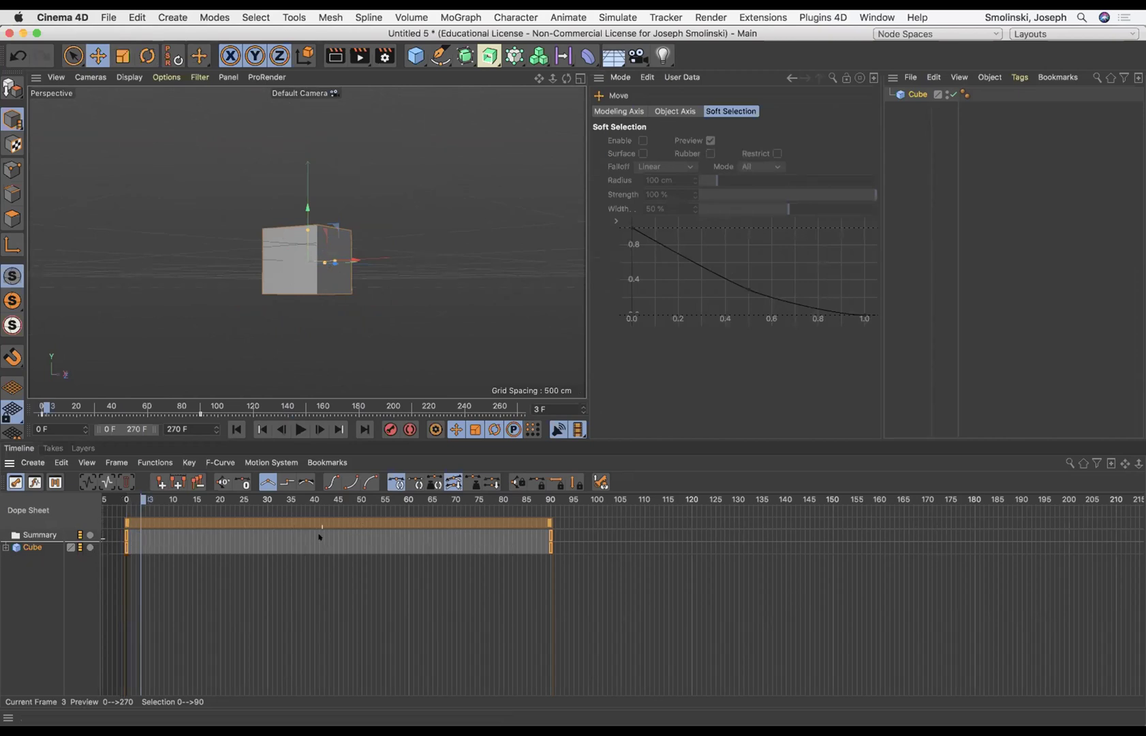
# Expand the Cube's Position, Scale and Rotation tracks and show its 200 cm properties
pyautogui.click(5, 547)
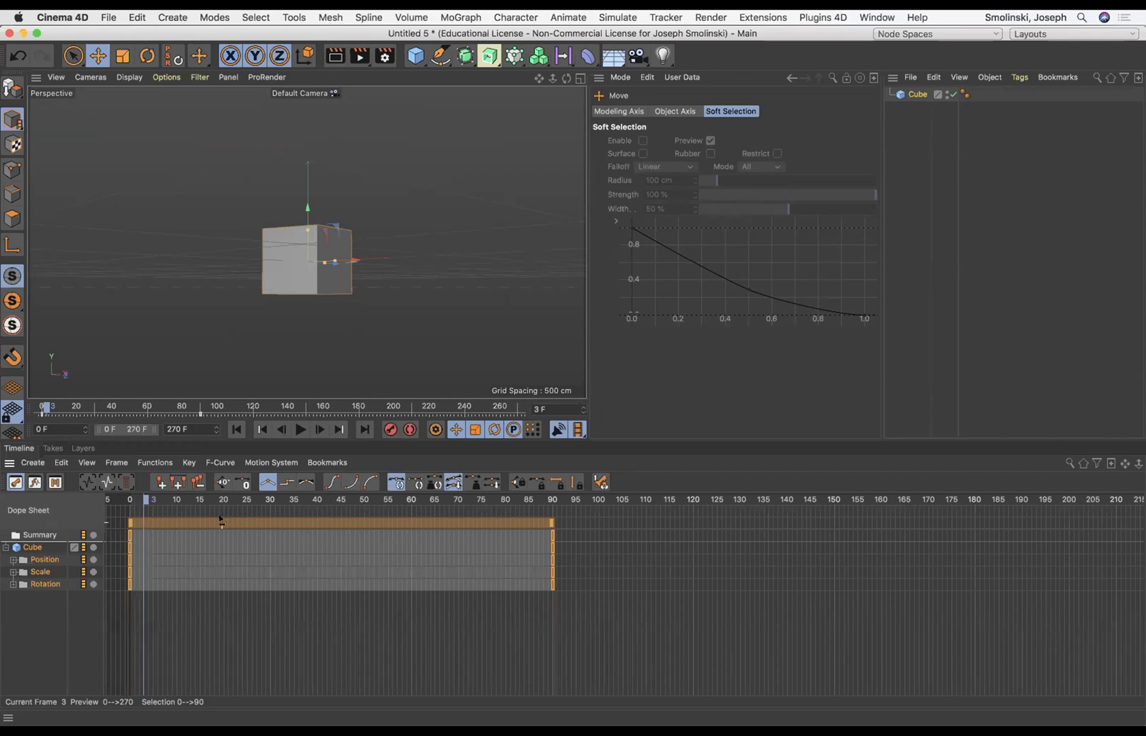
pyautogui.click(912, 94)
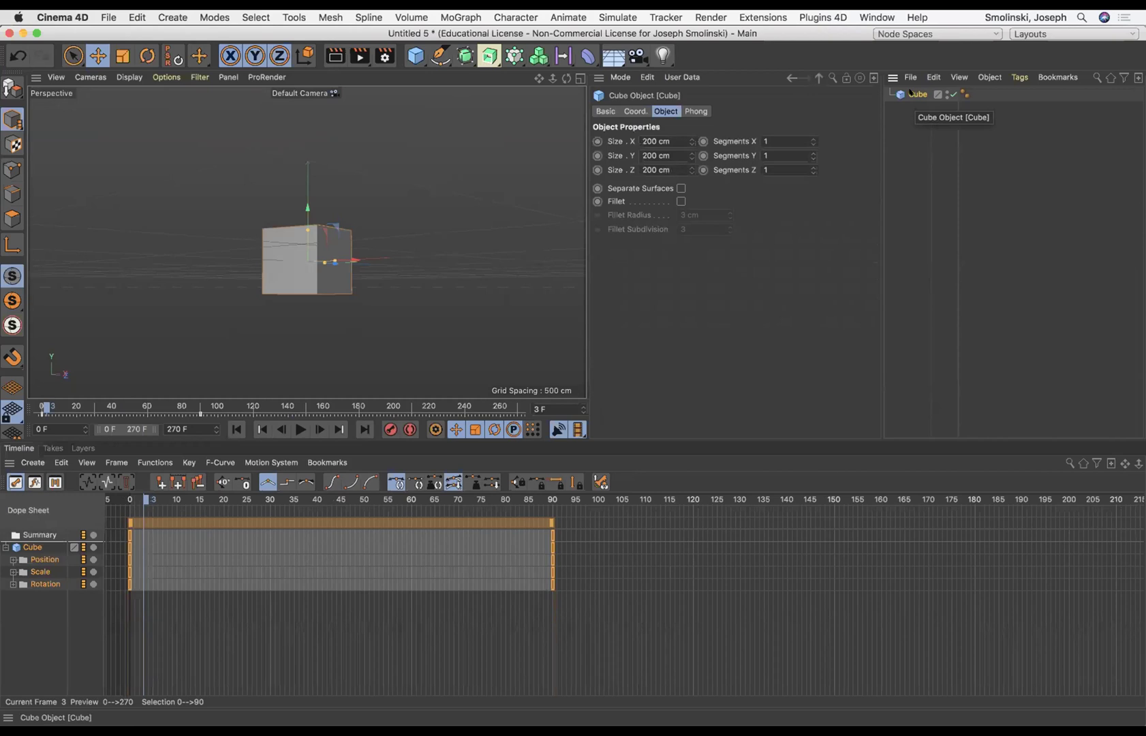
# Group the Cube into a new Null and rename that Null to 'Box'
pyautogui.click(985, 77)
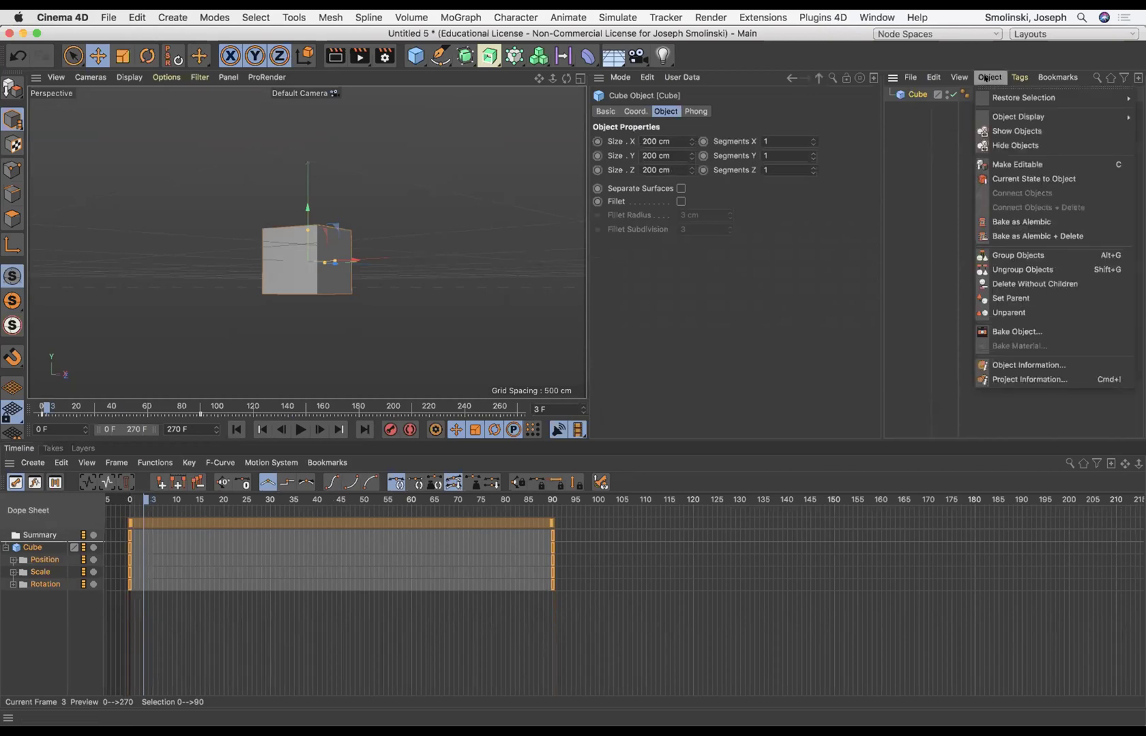
pyautogui.click(1007, 255)
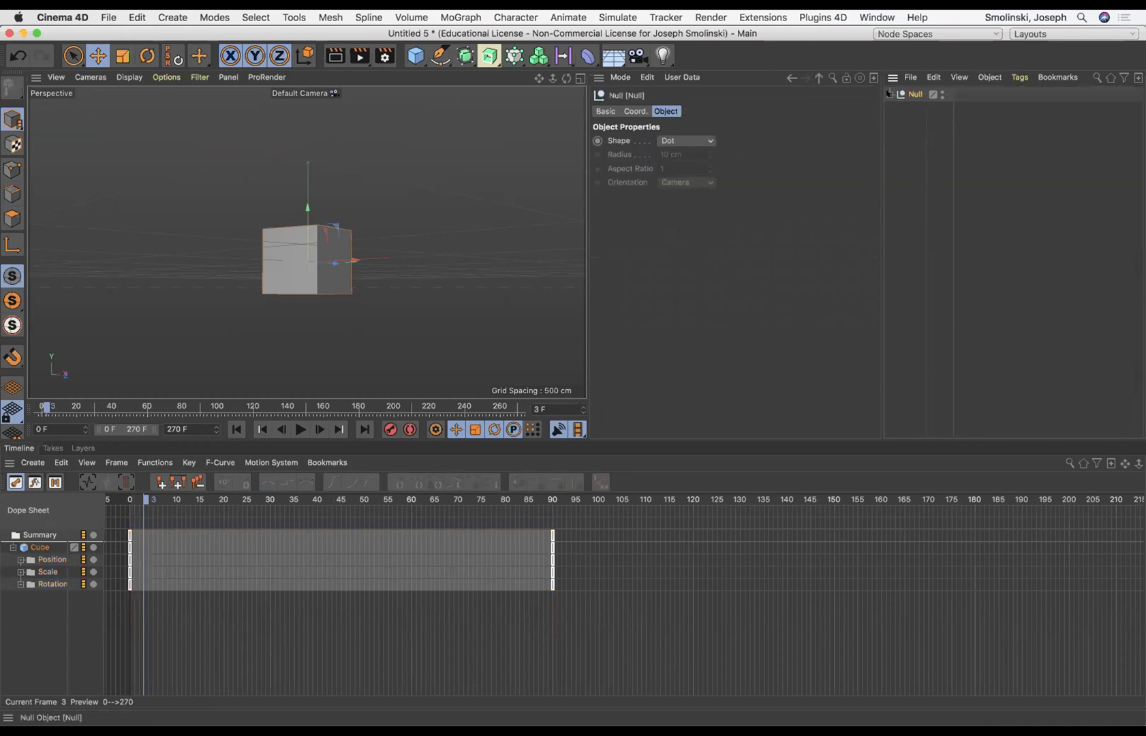
pyautogui.click(889, 94)
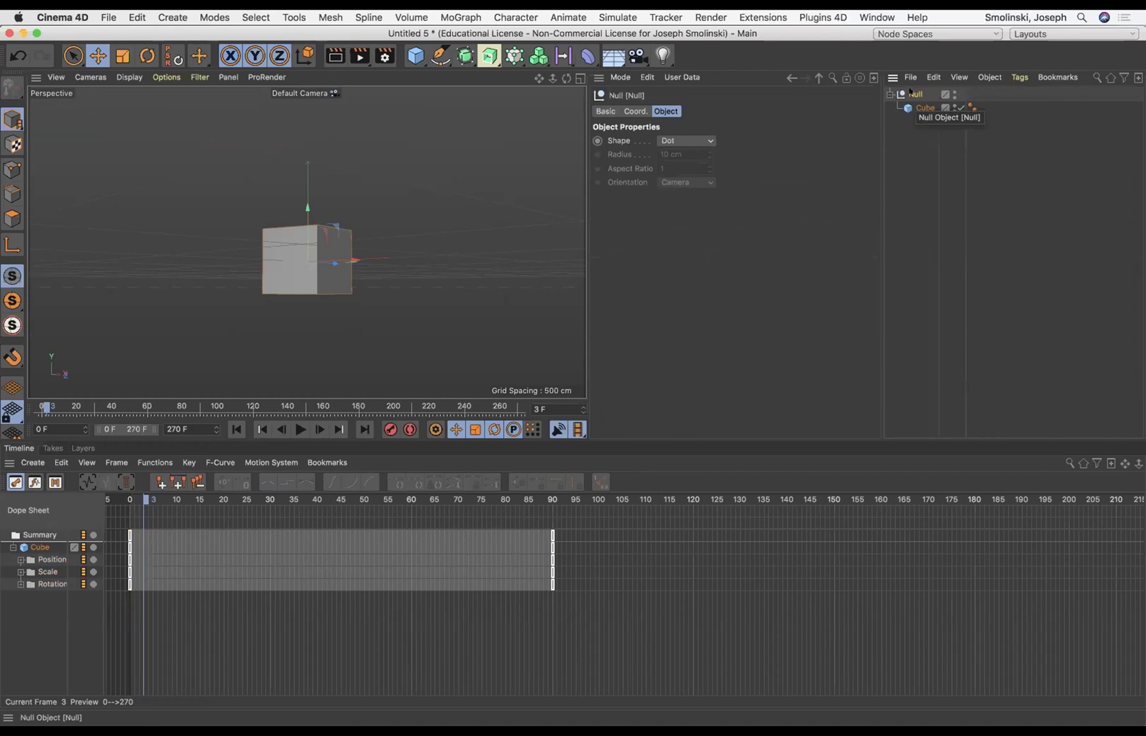
pyautogui.doubleClick(915, 94)
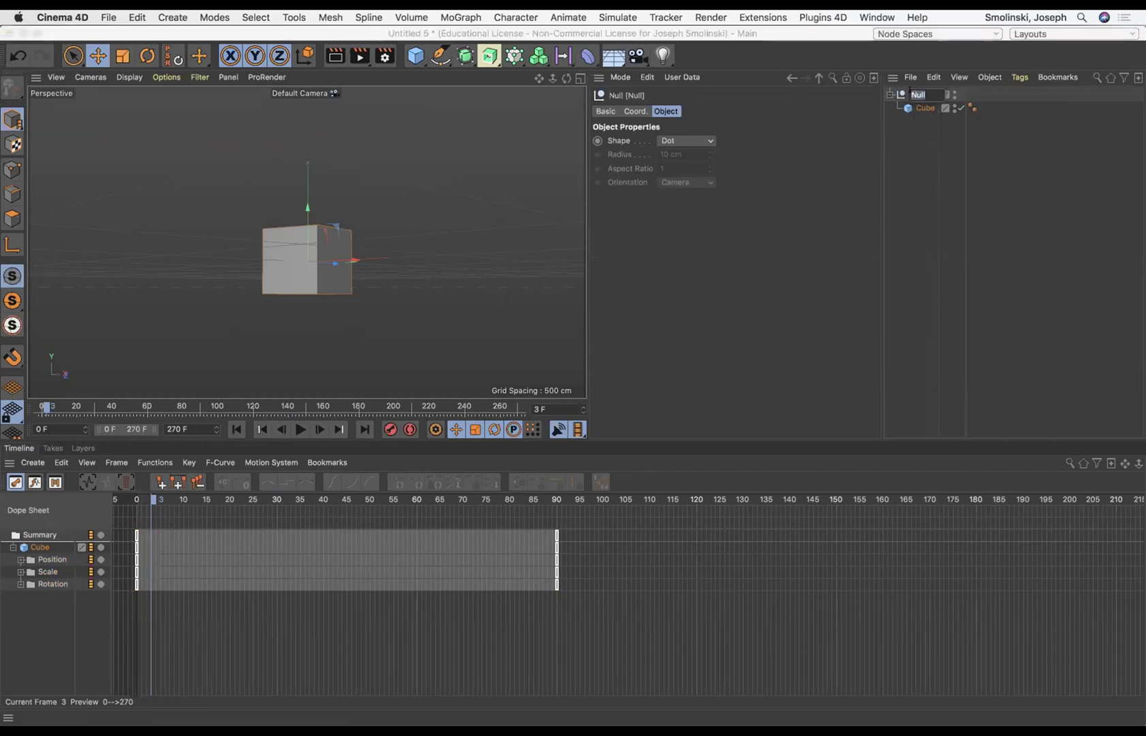
pyautogui.write('Box')
pyautogui.press('Return')
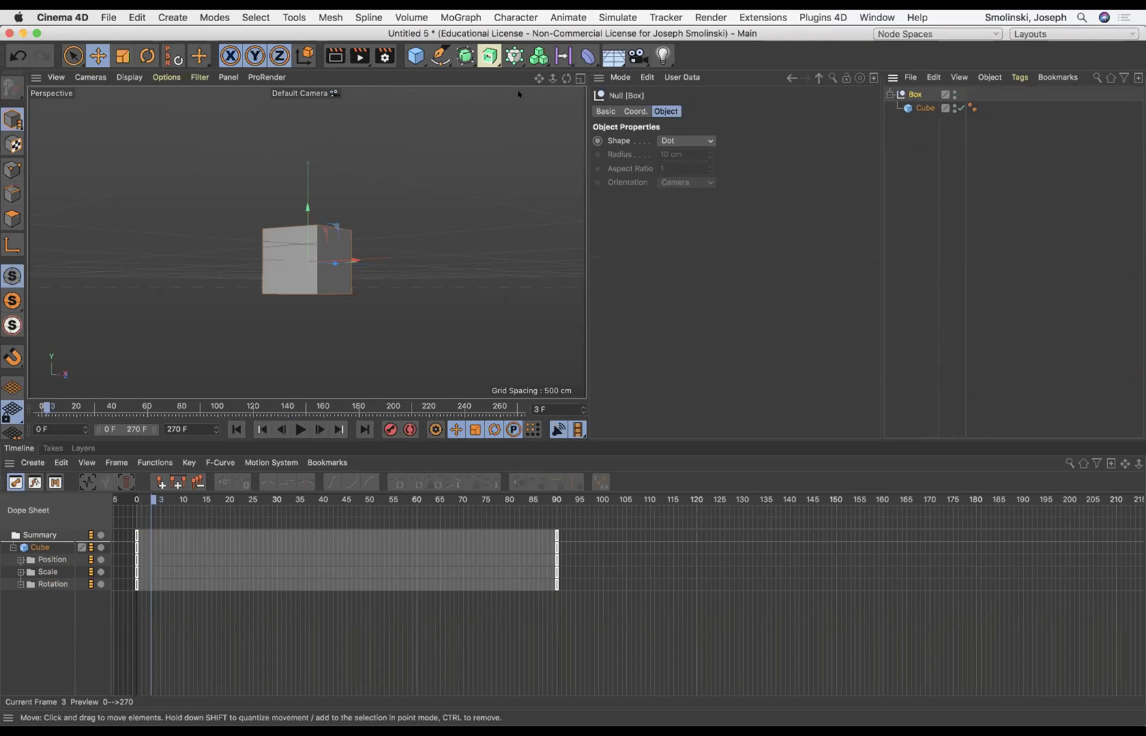
# Lower Box slightly on Y and record its starting keyframe at frame 0
pyautogui.moveTo(553, 78); pyautogui.dragTo(657, 123)
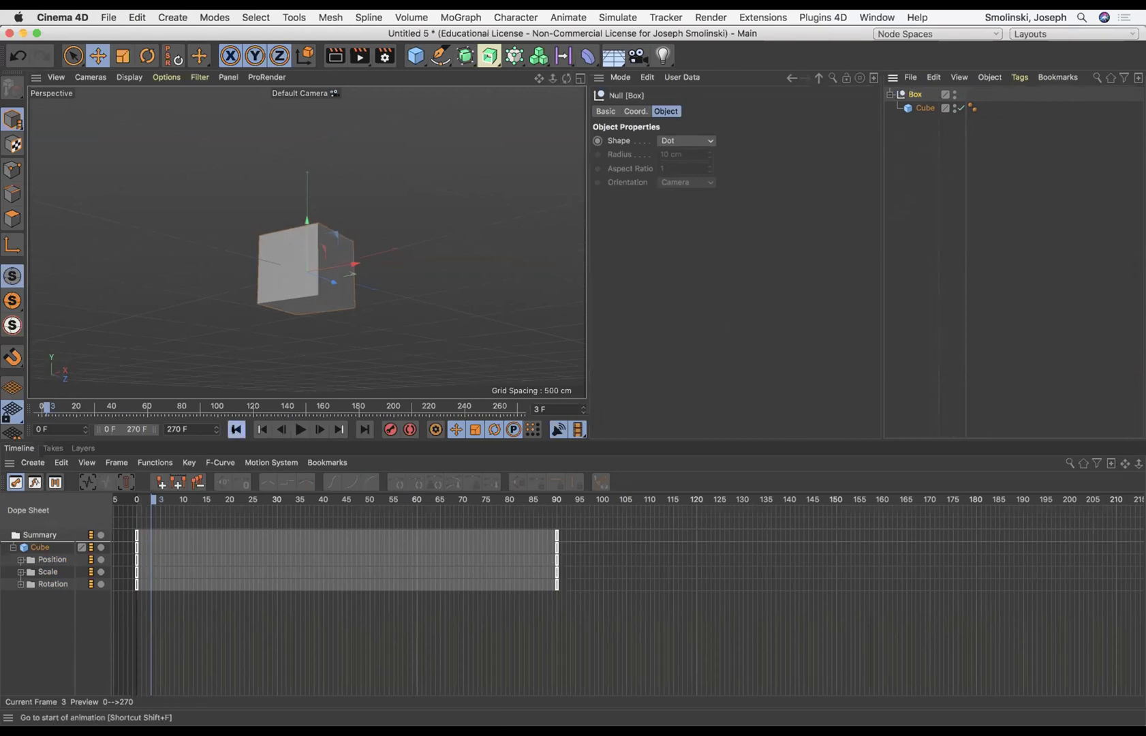
pyautogui.click(236, 429)
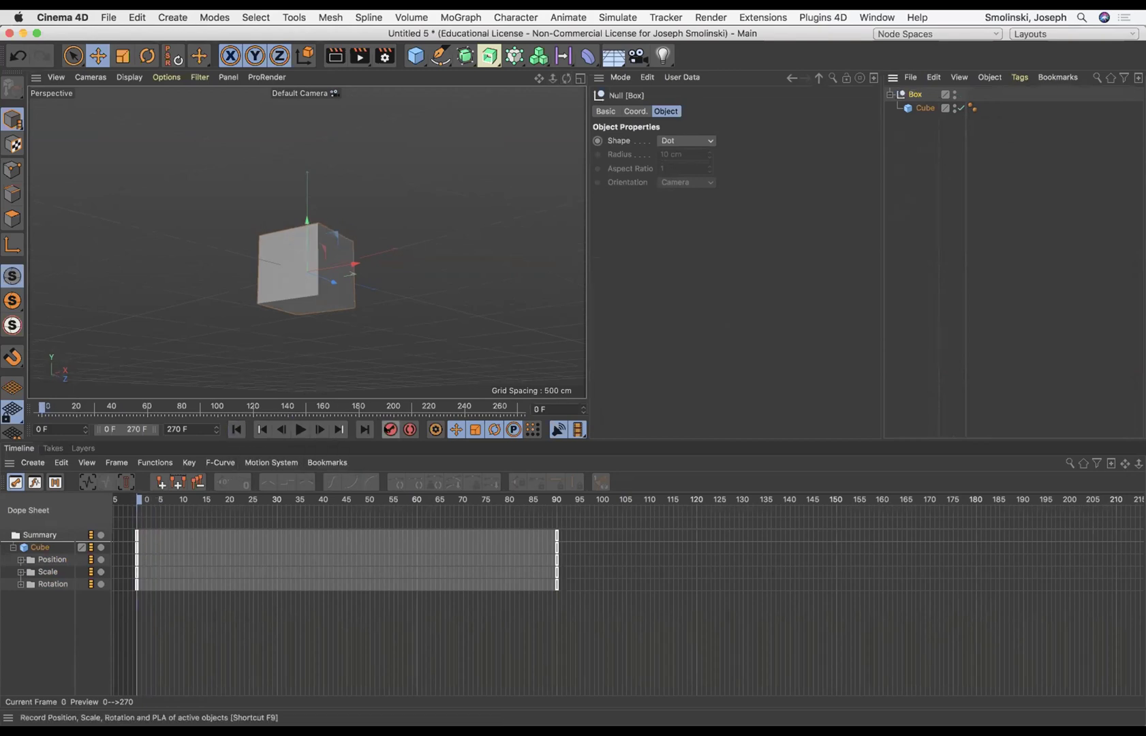
pyautogui.moveTo(305, 220); pyautogui.dragTo(301, 324)
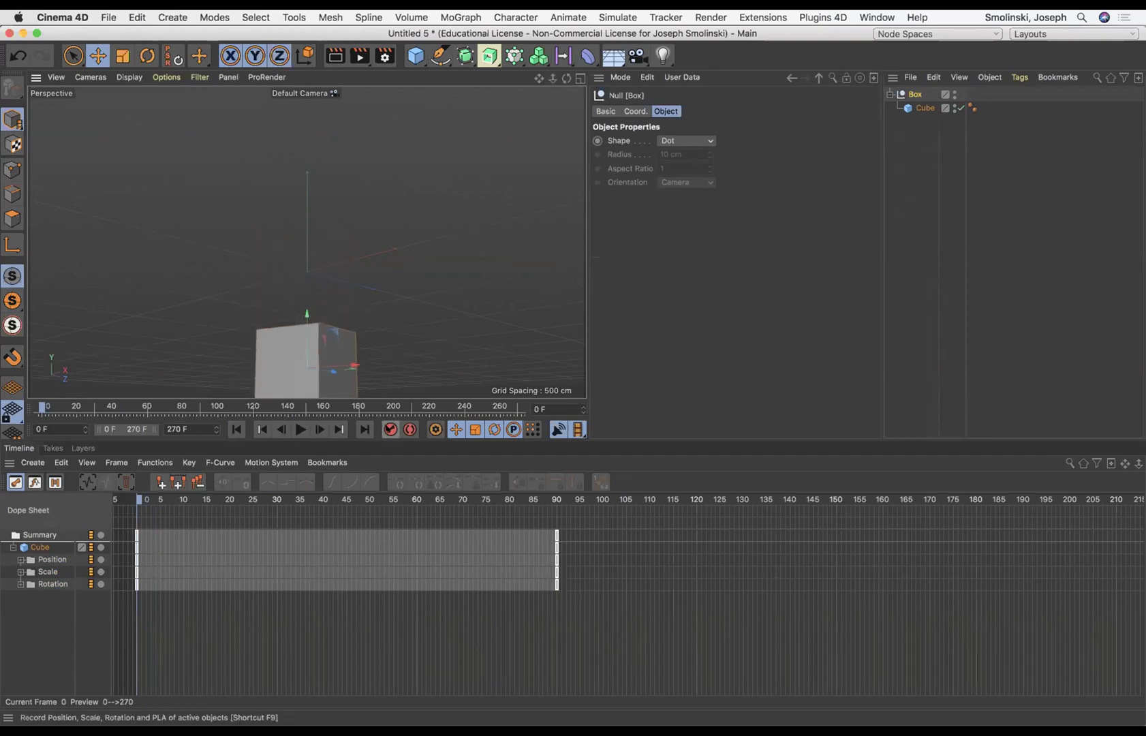
pyautogui.press('F9')
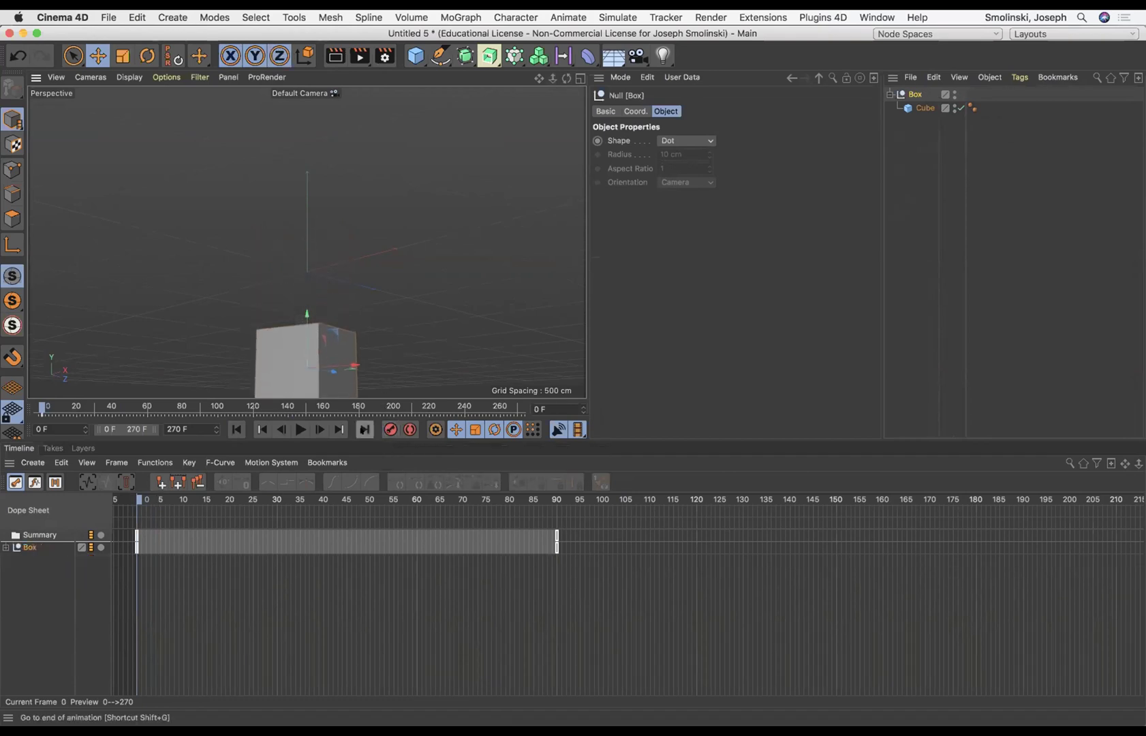
# Raise Box about 872 cm on Y and key it at frame 270
pyautogui.click(365, 430)
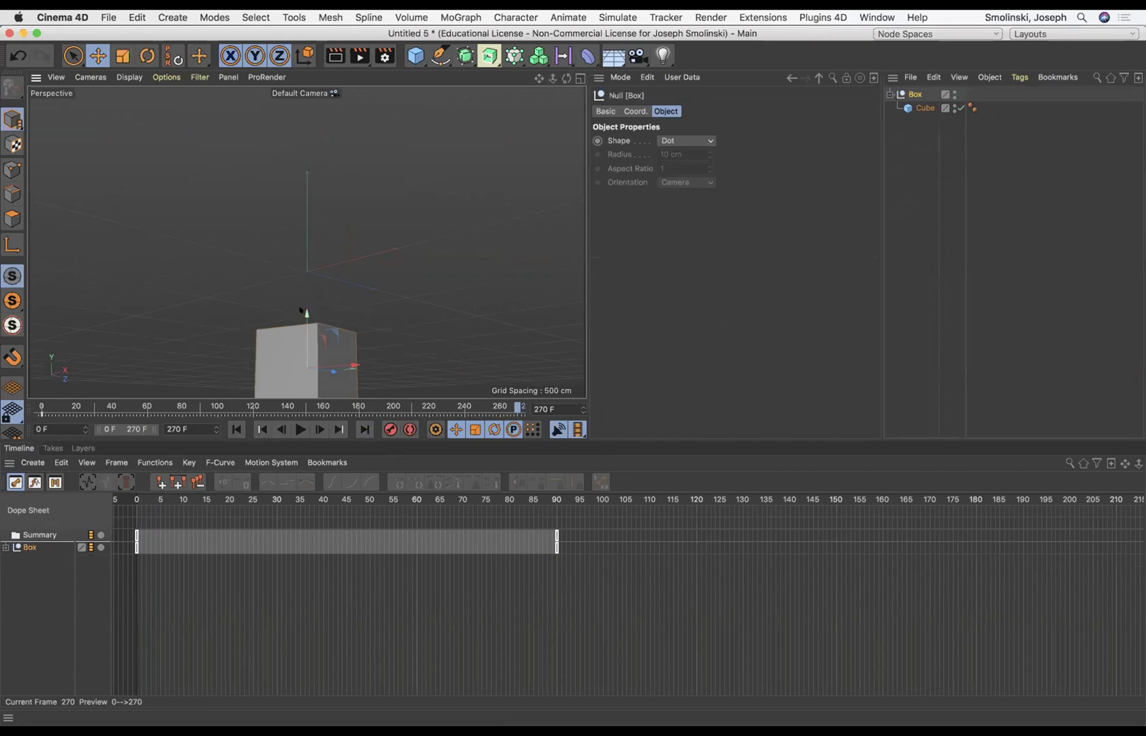
pyautogui.moveTo(301, 310); pyautogui.dragTo(352, 98)
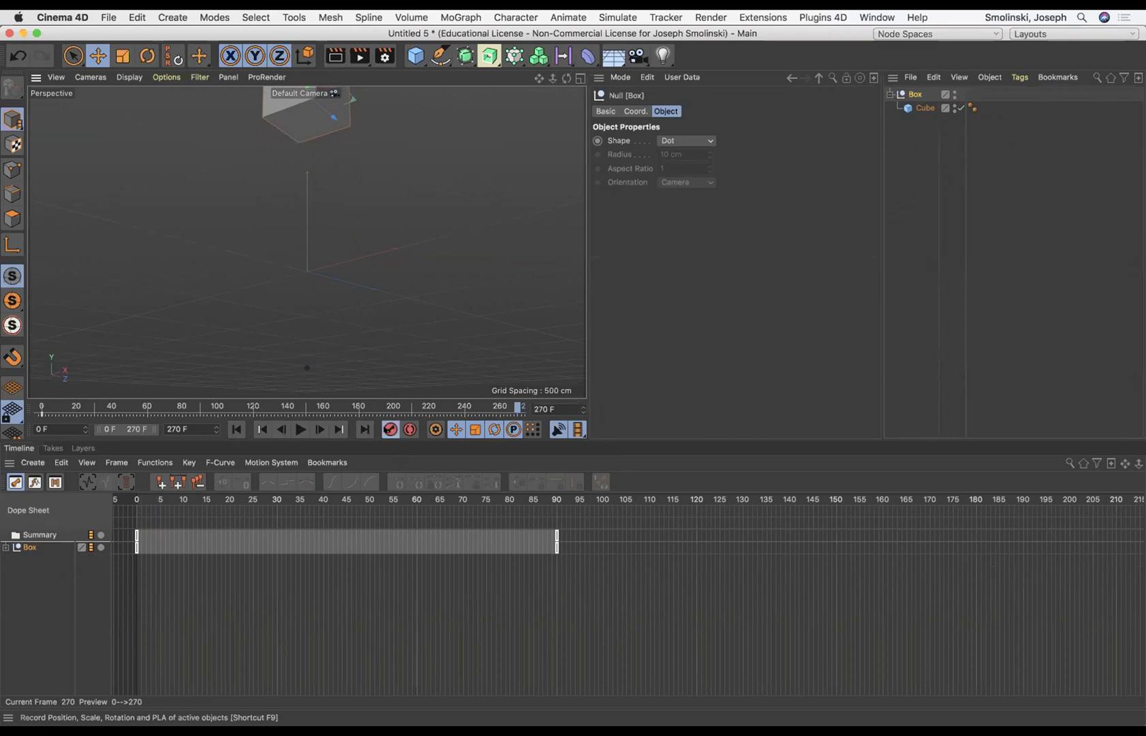
pyautogui.click(390, 429)
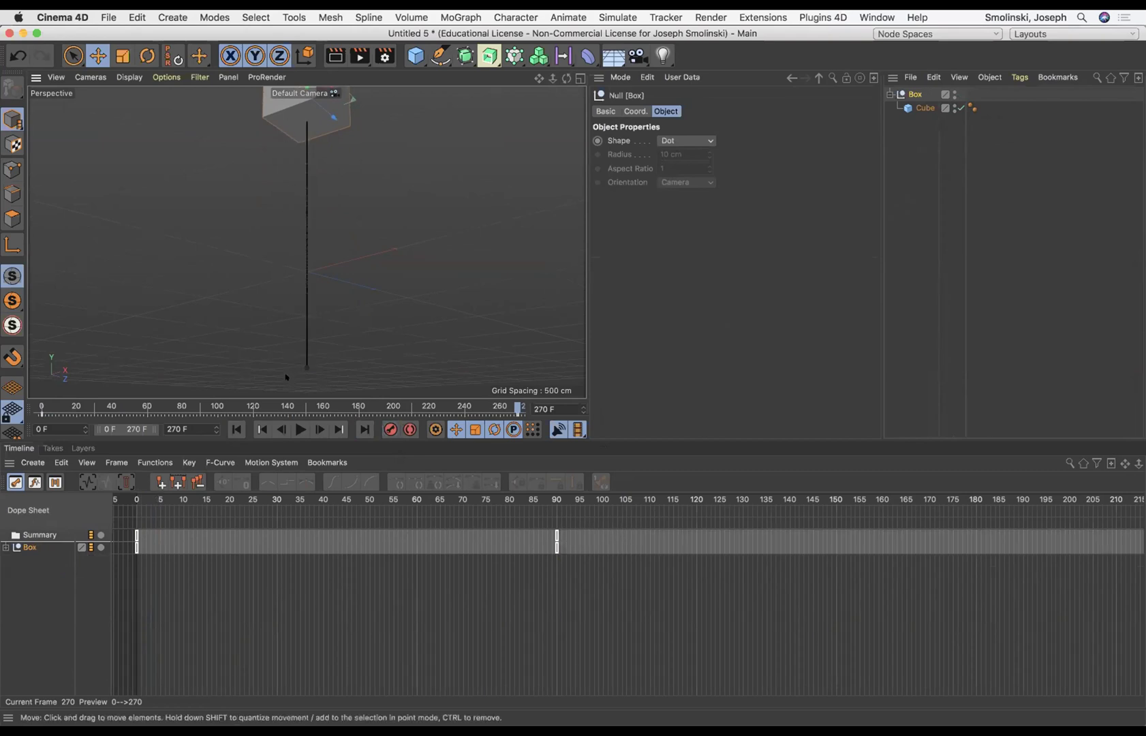
pyautogui.click(236, 429)
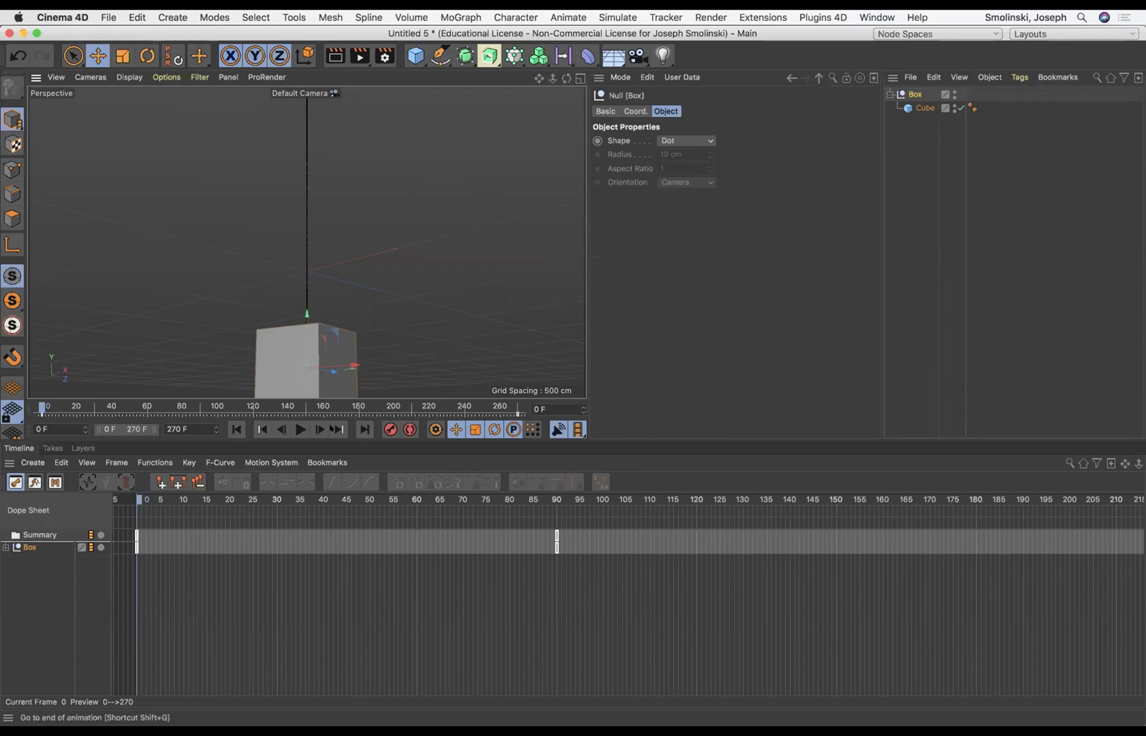
pyautogui.click(300, 429)
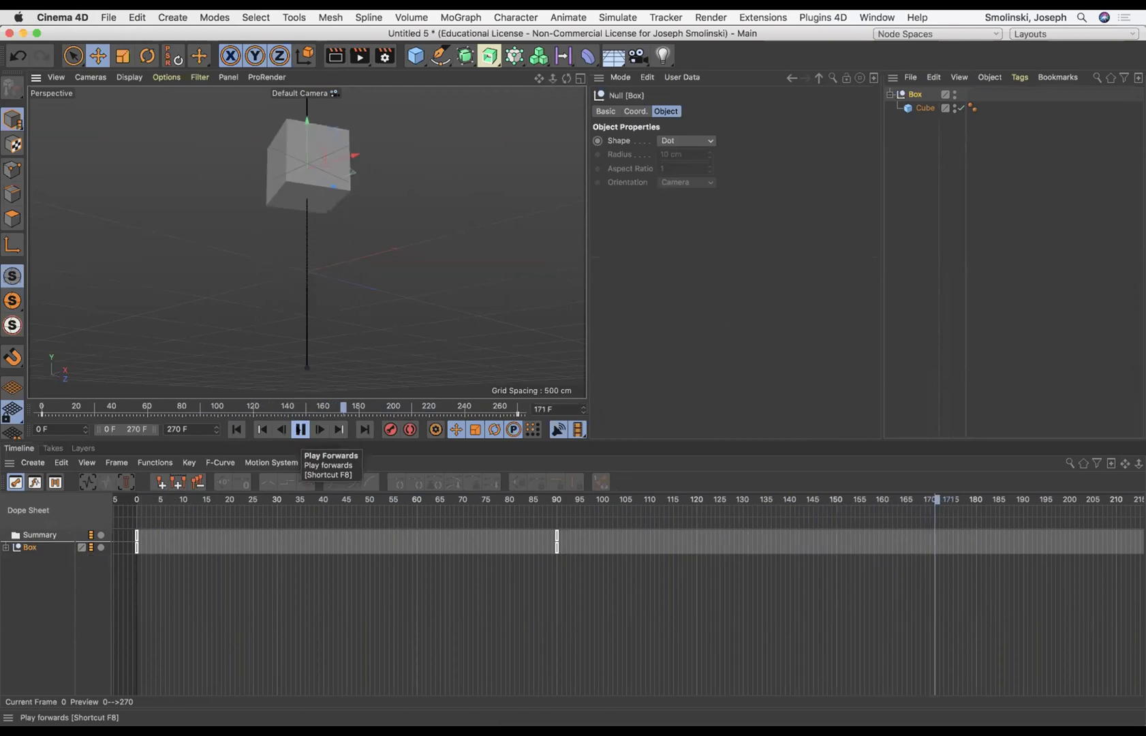
pyautogui.click(301, 429)
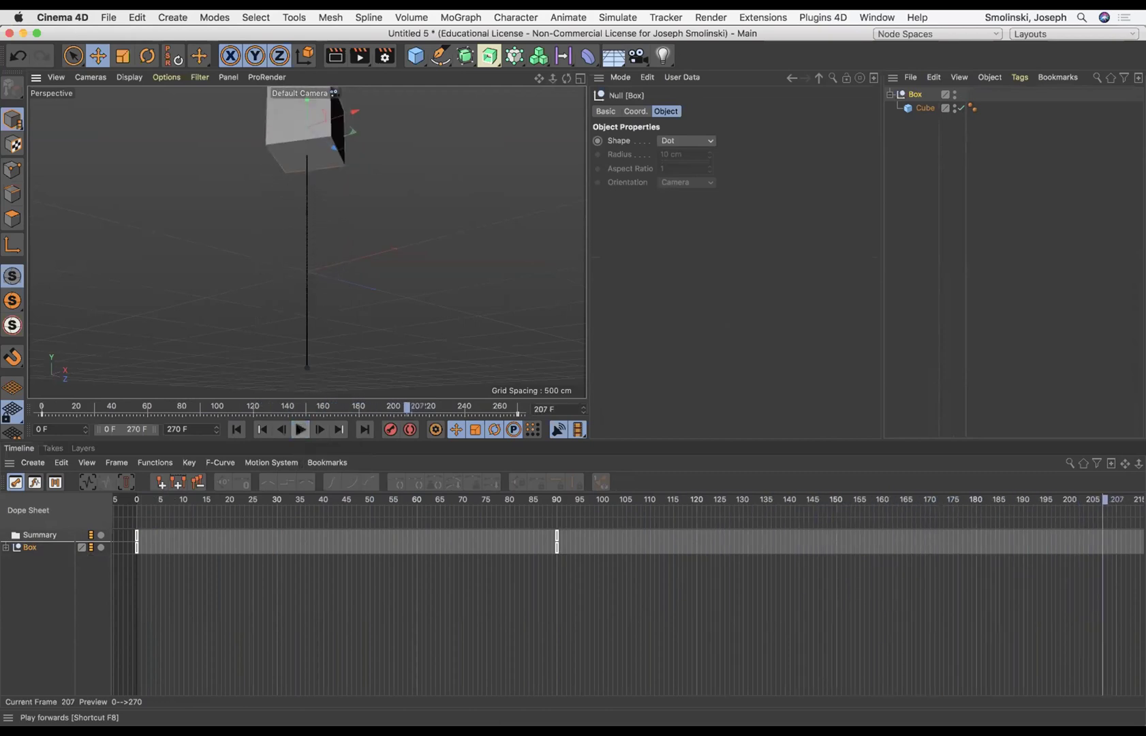
pyautogui.click(236, 429)
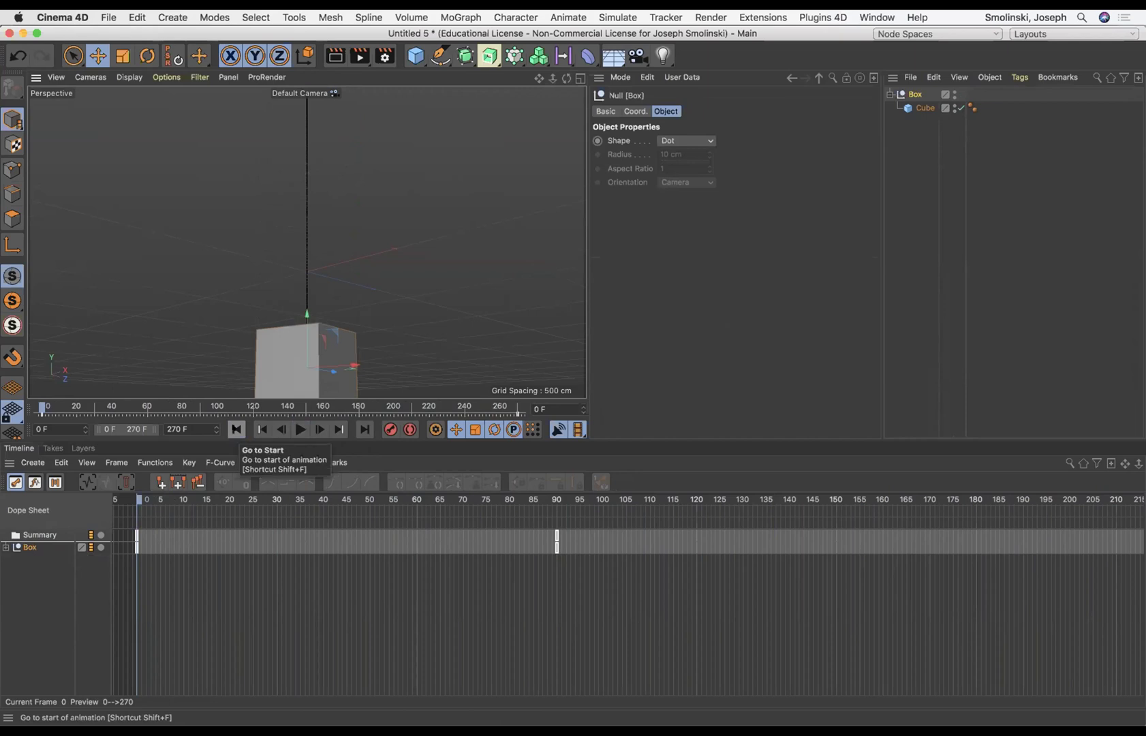